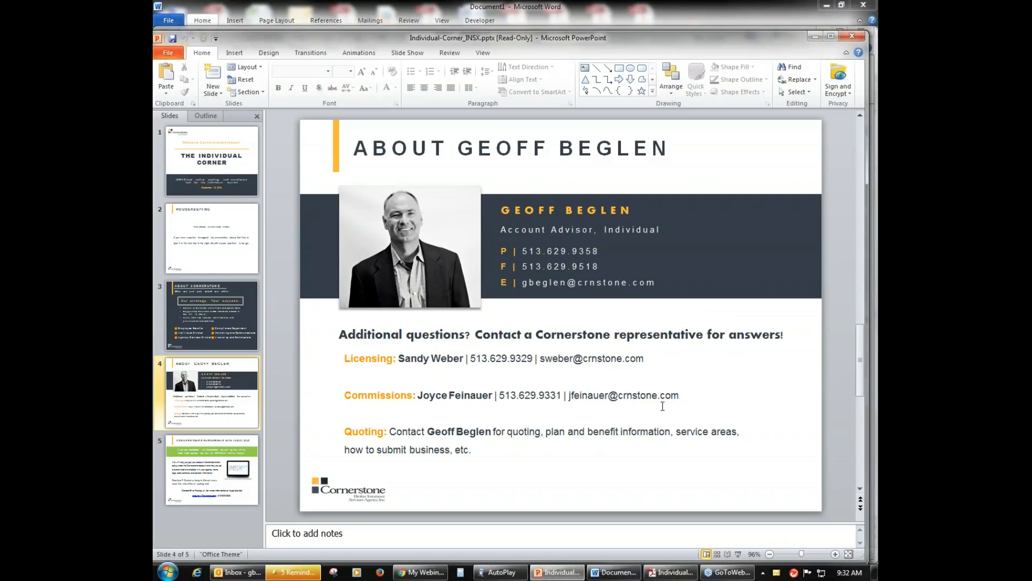
# Step: Show the Open Enrollment Bonus Program flyer in Adobe Reader and return to the Individual-Corner presentation in PowerPoint
pyautogui.click(670, 574)
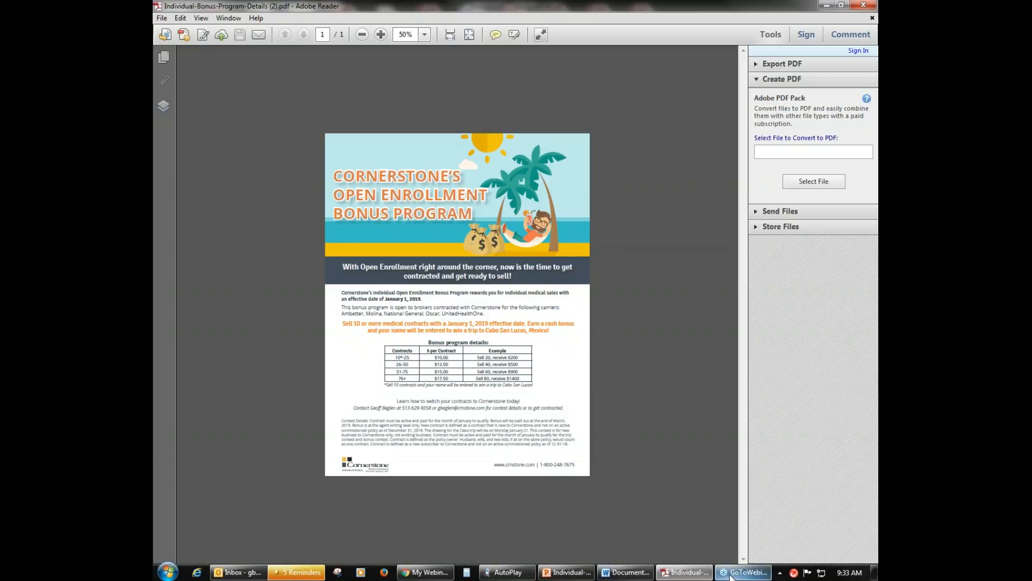
pyautogui.click(572, 572)
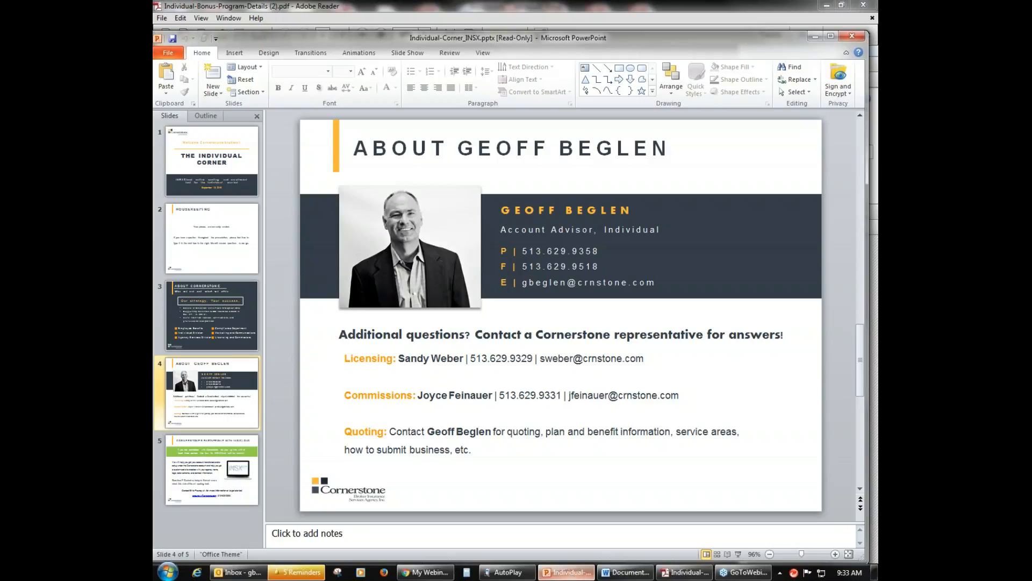
pyautogui.moveTo(503, 577)
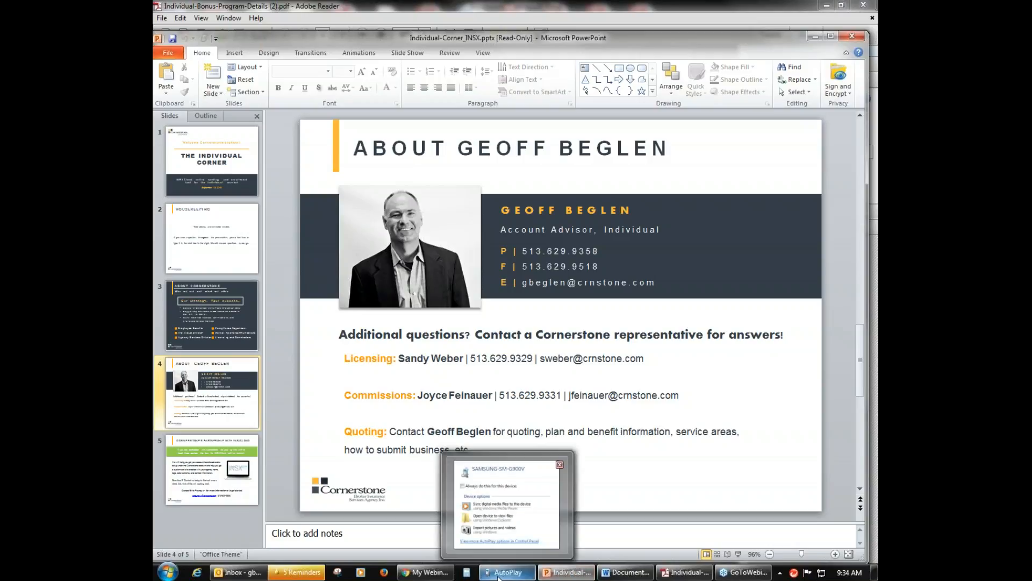
pyautogui.moveTo(530, 544)
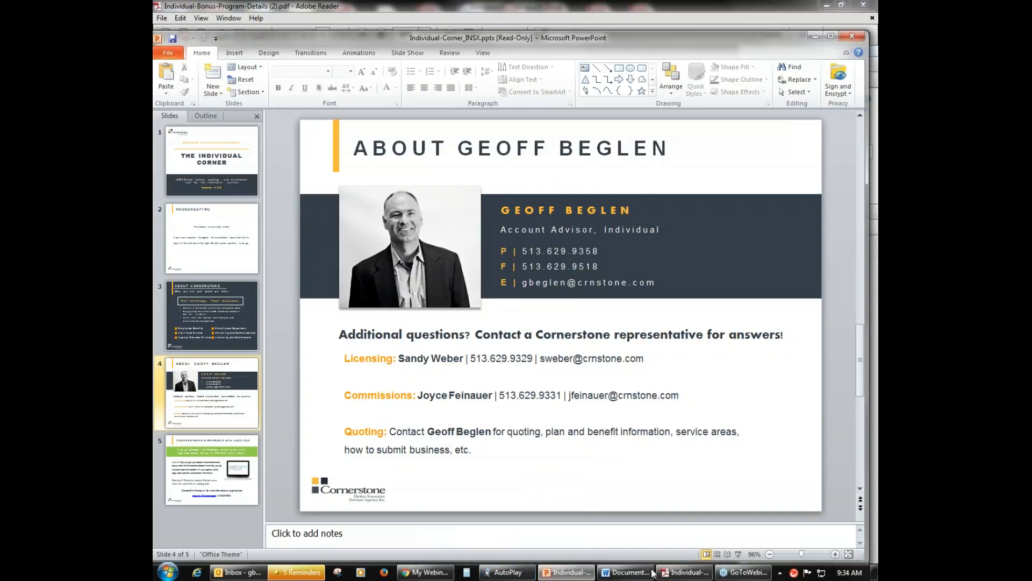
pyautogui.moveTo(644, 576)
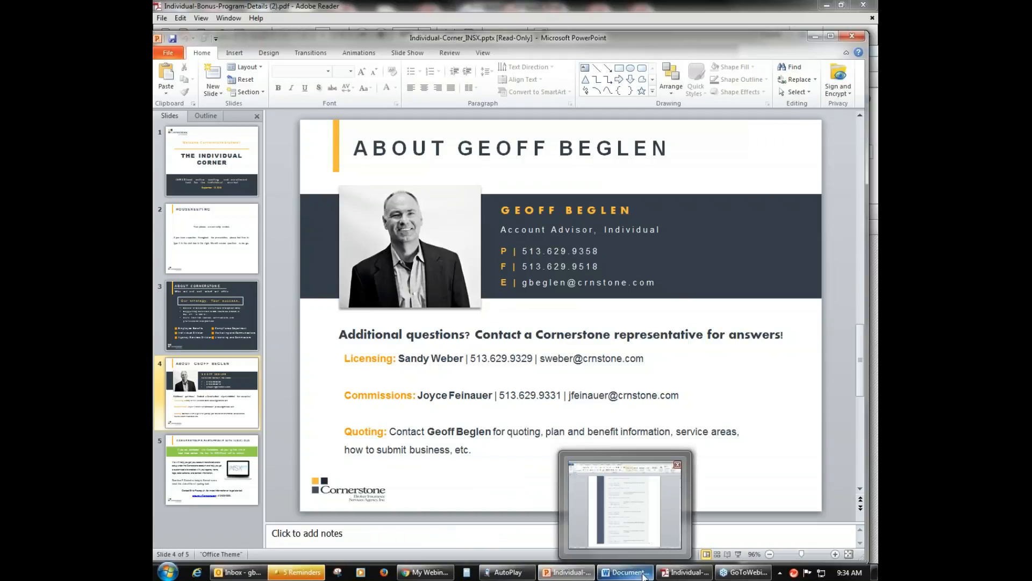
pyautogui.moveTo(567, 572)
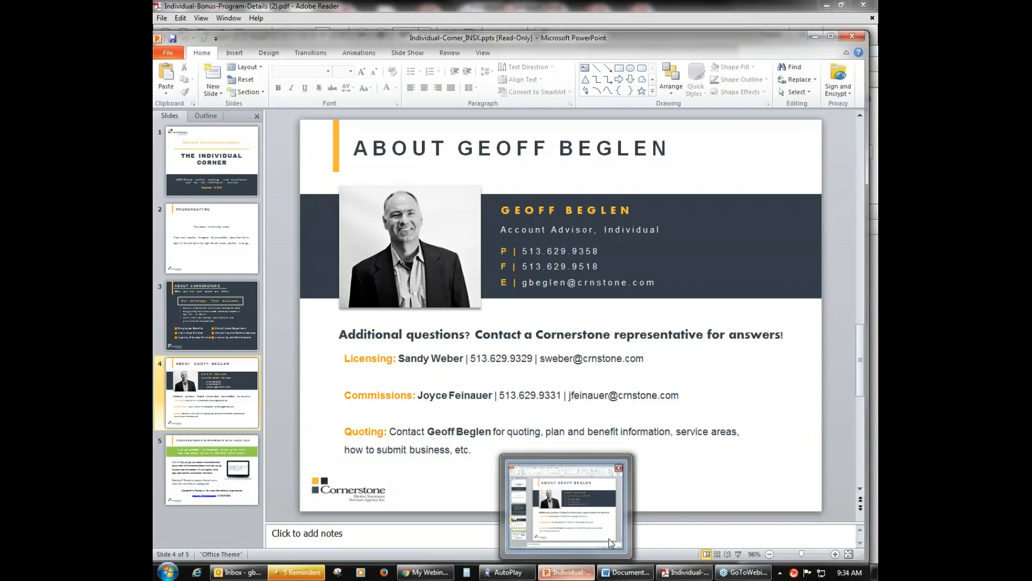
pyautogui.scroll(-1, 695, 491)
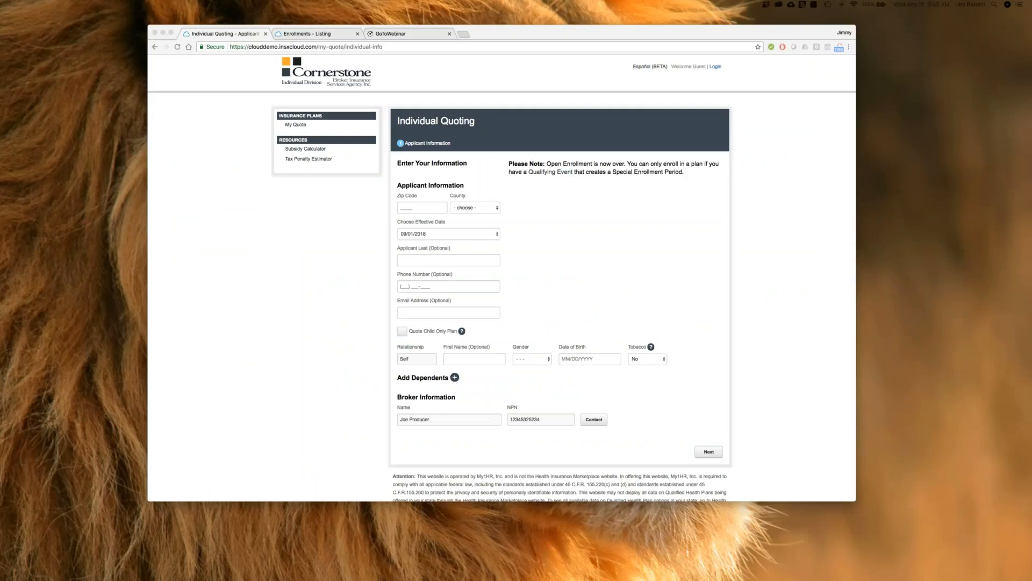
# Step: Make the browser window full screen and enlarge the Individual Quoting page by two zoom levels
pyautogui.click(175, 31)
pyautogui.press('ctrl+super+f')
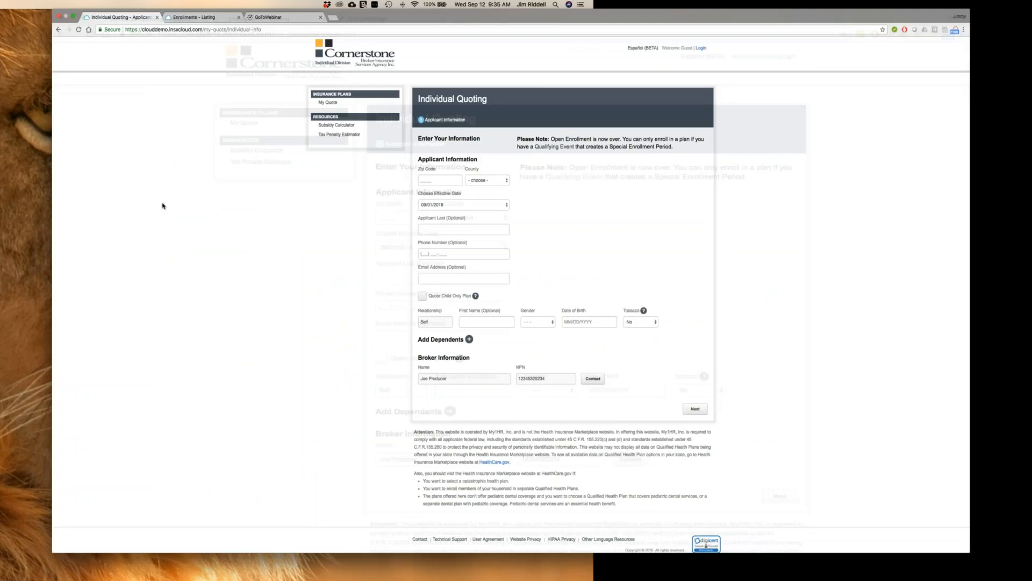
pyautogui.press('super+equal')
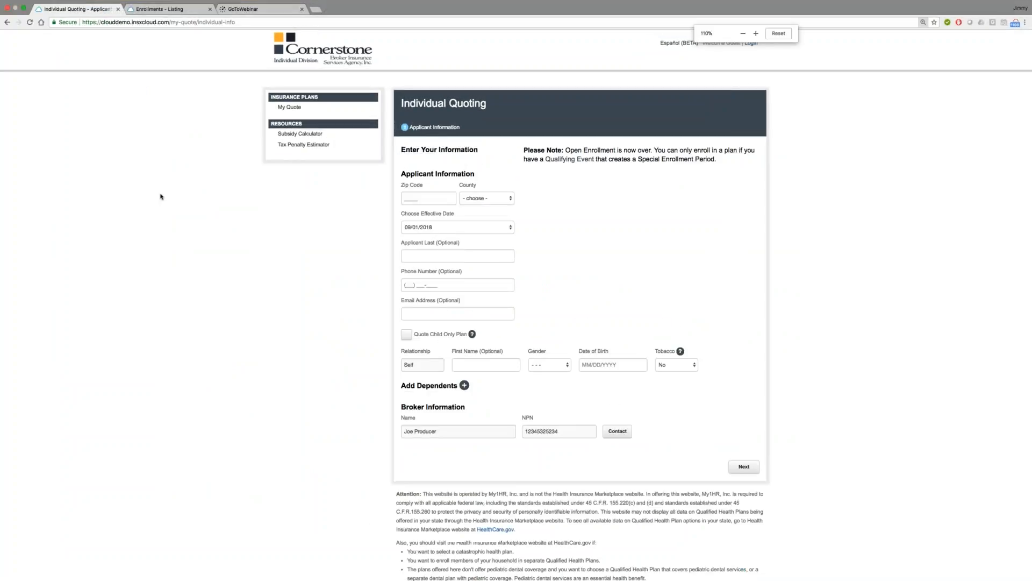
pyautogui.press('super+equal')
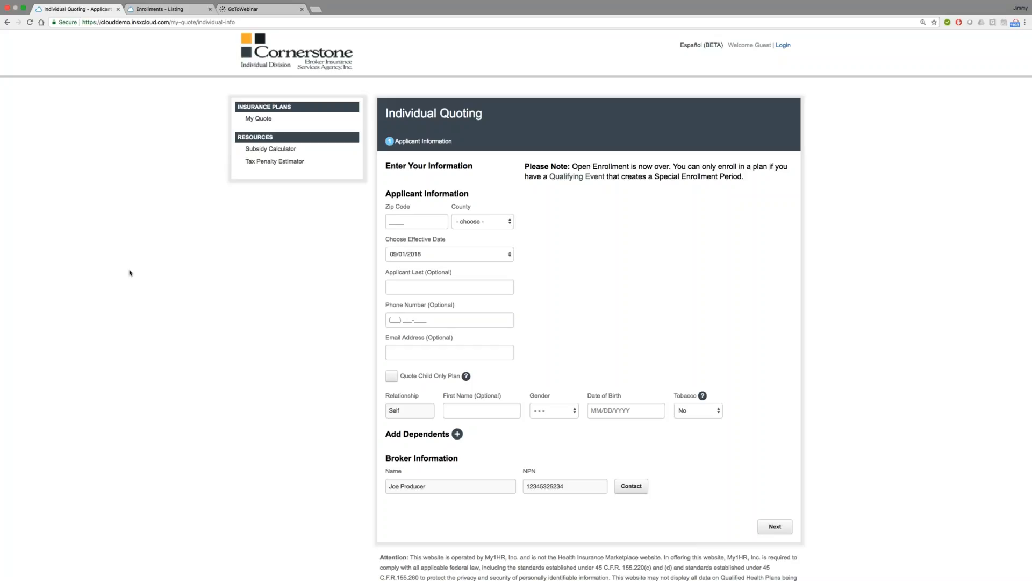
pyautogui.click(268, 340)
# Step: Open the broker login page and sign in with the account's username and password
pyautogui.click(782, 46)
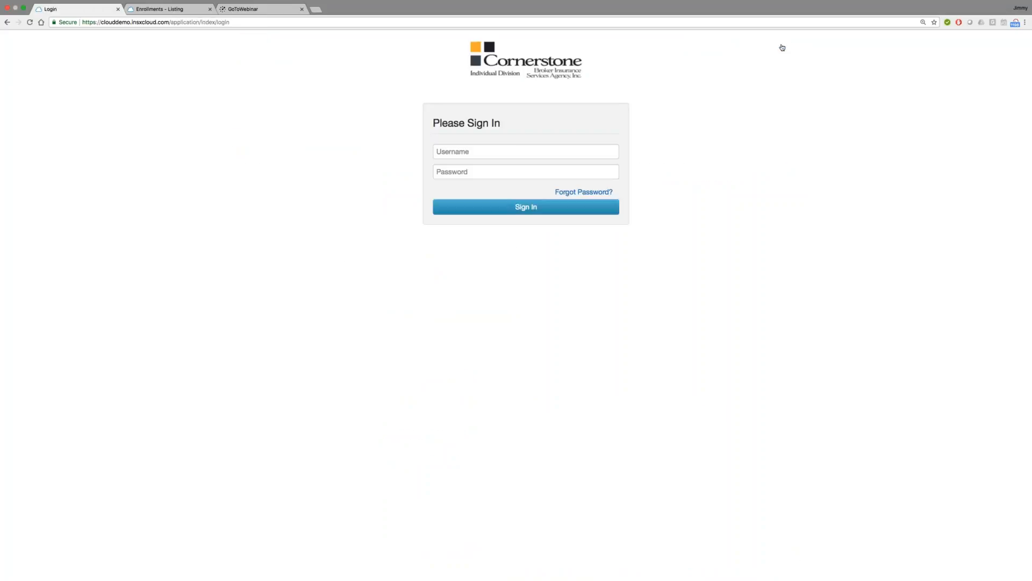
pyautogui.click(517, 152)
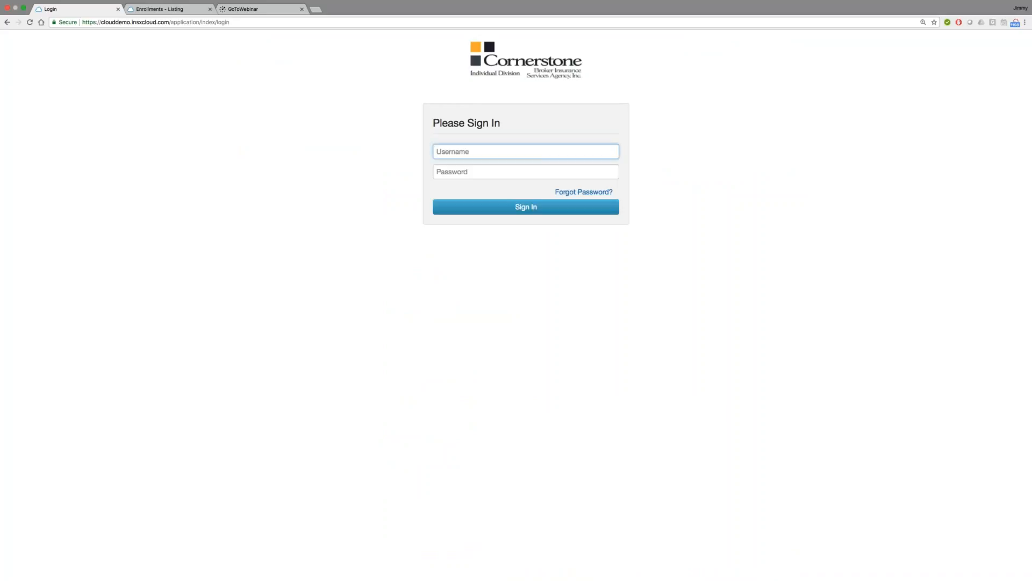
pyautogui.press('Tab')
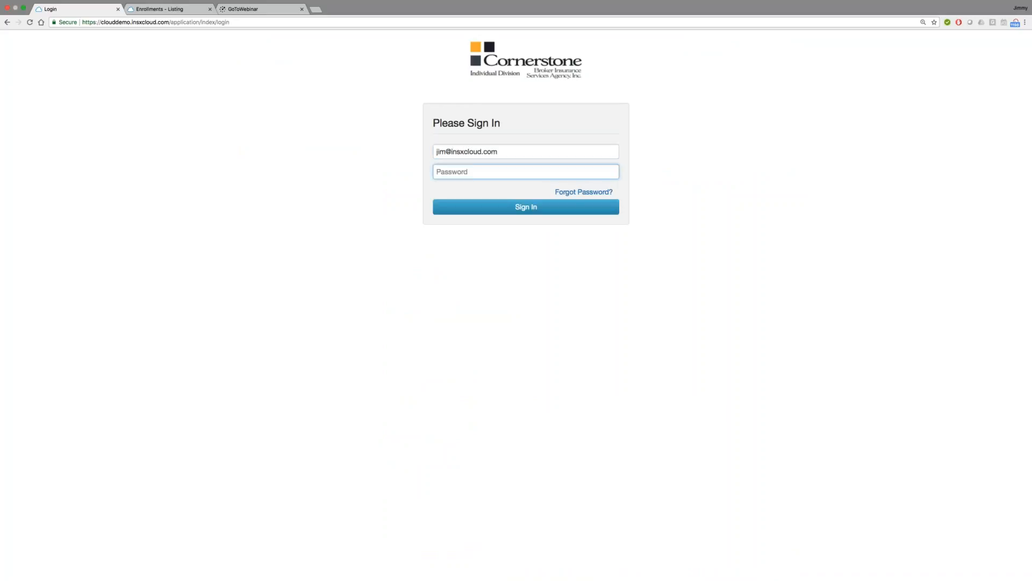
pyautogui.write('•••••••••••')
pyautogui.press('Return')
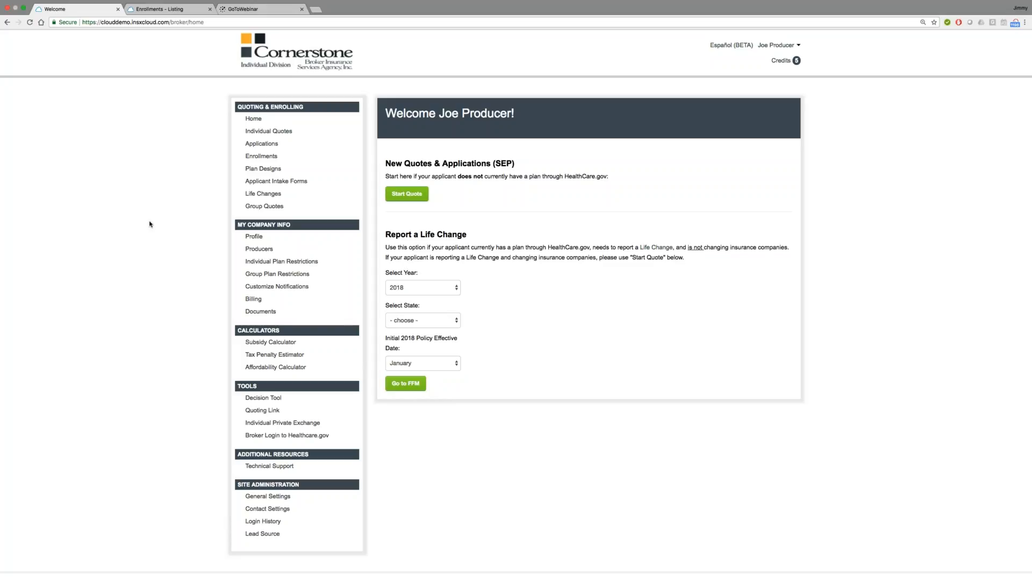
# Step: Open the individual quote created on 08/16/2018 for editing and review its applicant information
pyautogui.click(269, 131)
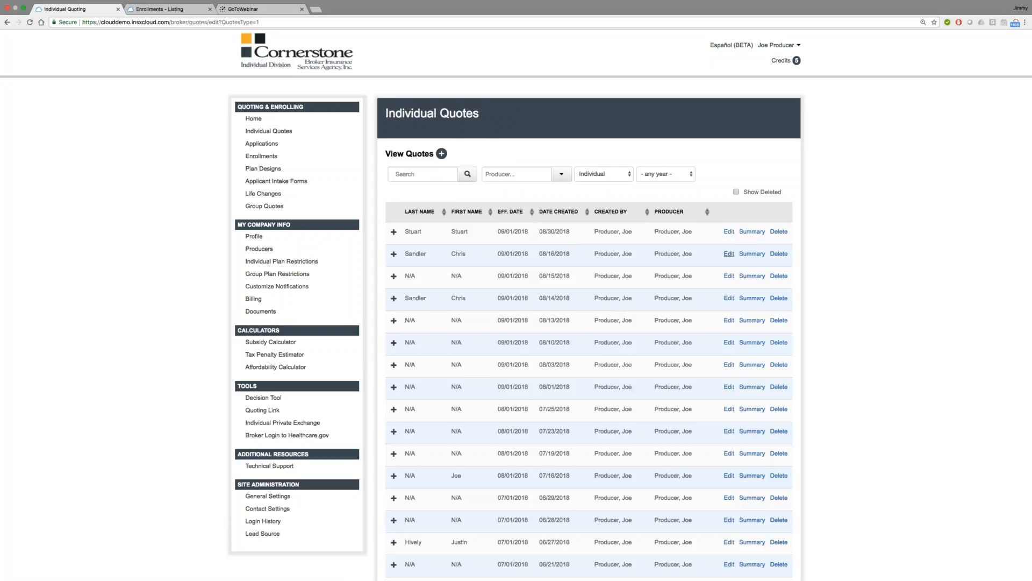
pyautogui.click(730, 254)
pyautogui.scroll(-1, 847, 328)
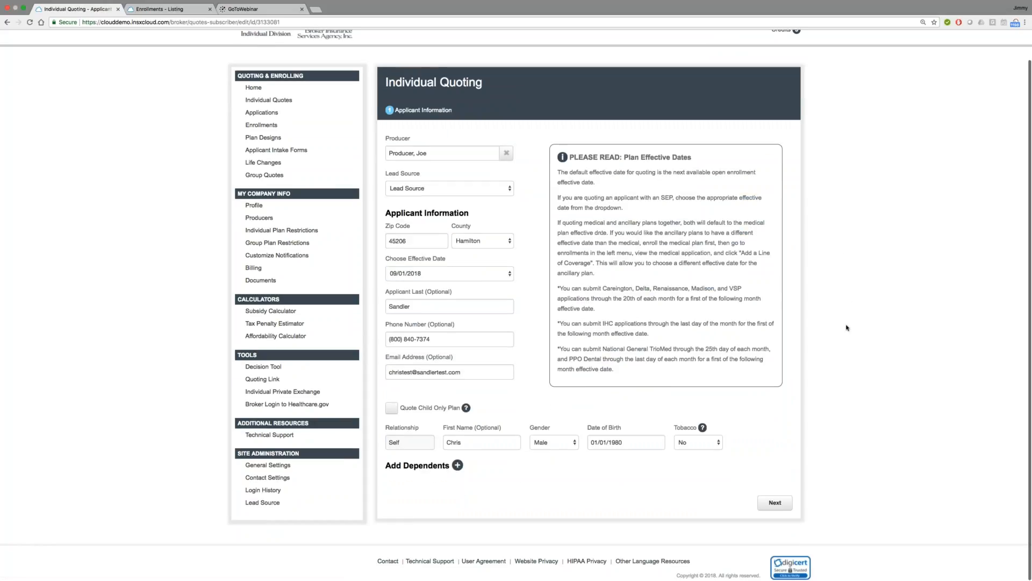
pyautogui.scroll(1, 692, 344)
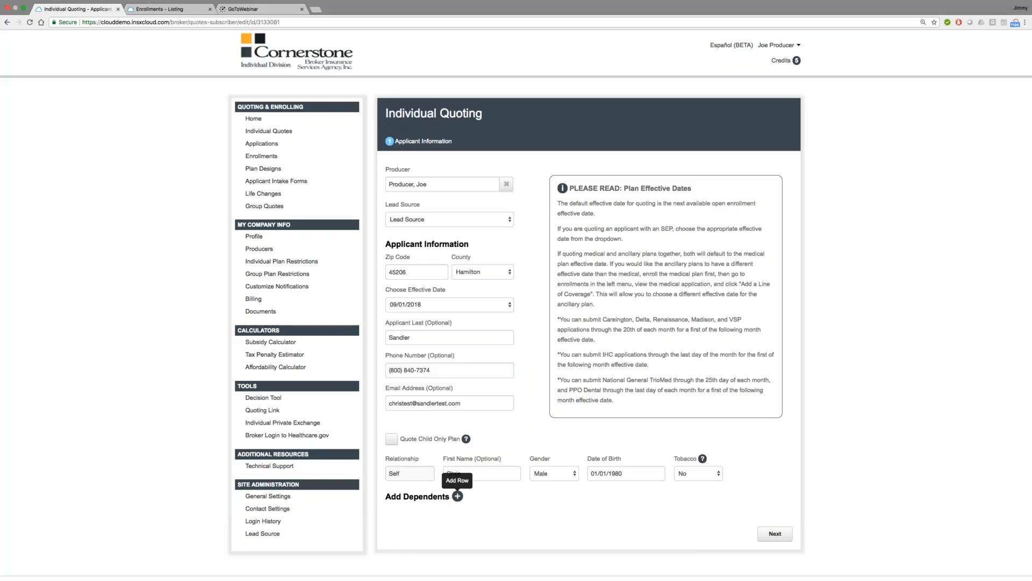
pyautogui.click(457, 496)
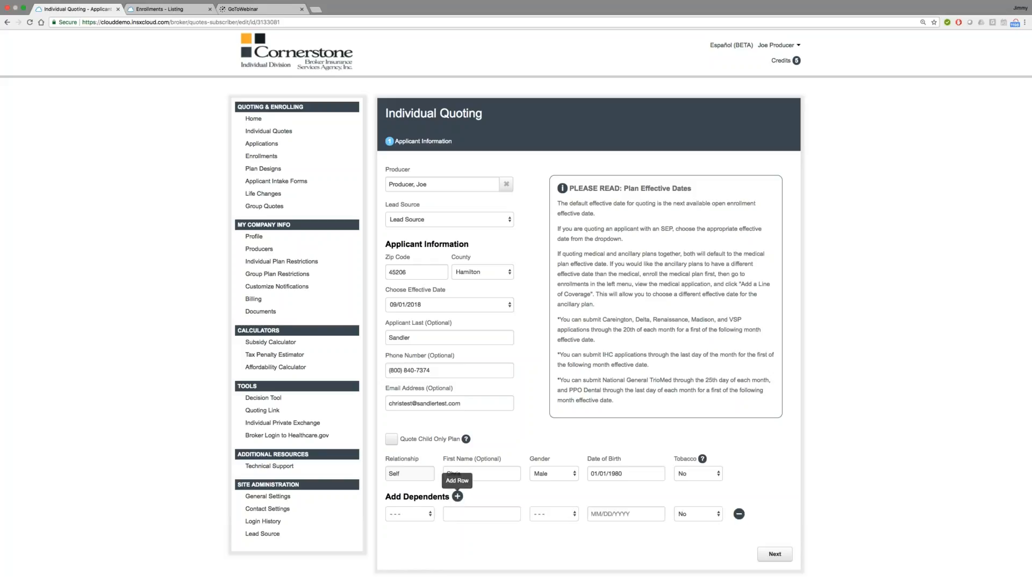
pyautogui.click(410, 514)
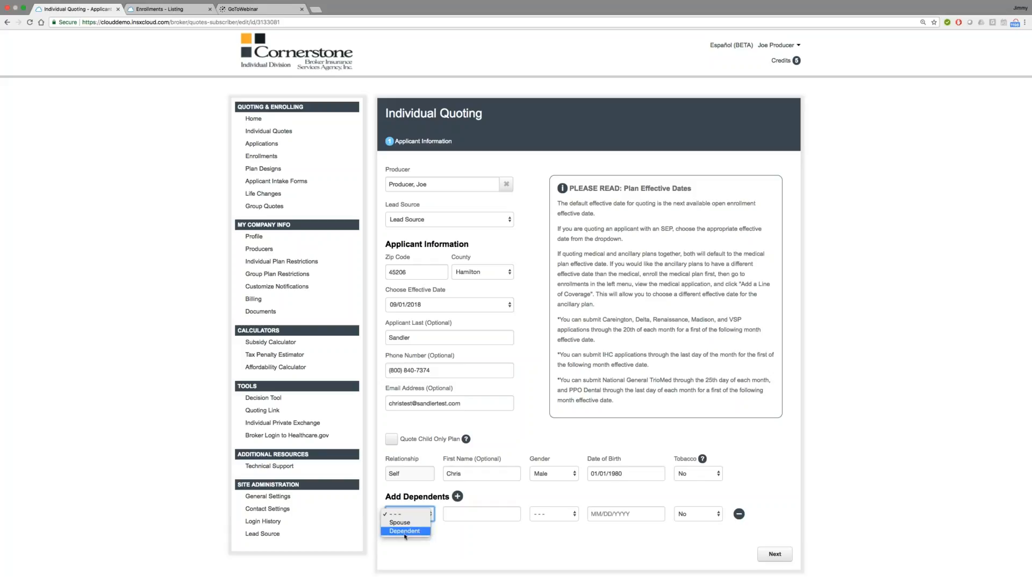
pyautogui.click(559, 520)
pyautogui.click(560, 518)
pyautogui.click(681, 493)
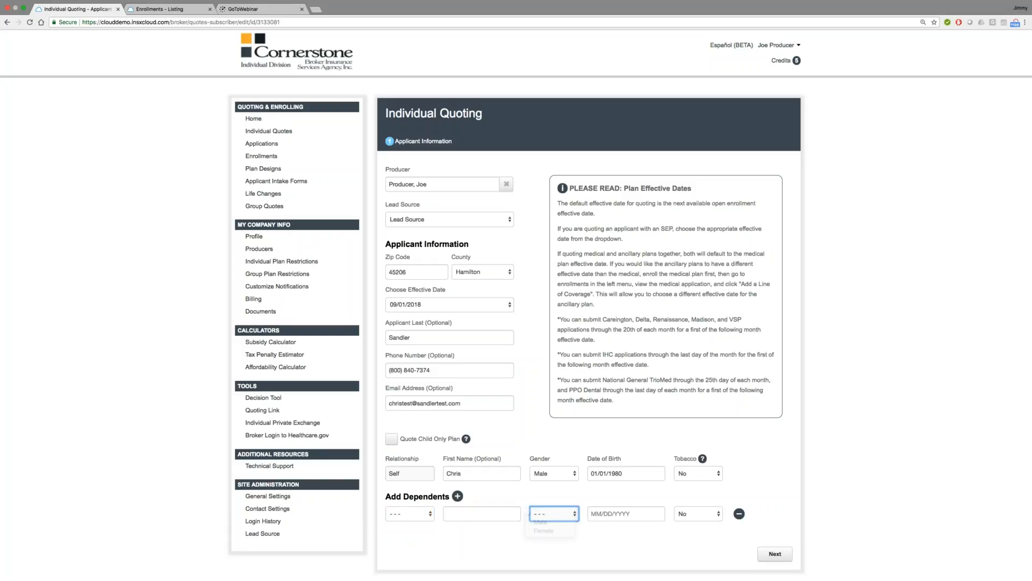
pyautogui.click(740, 513)
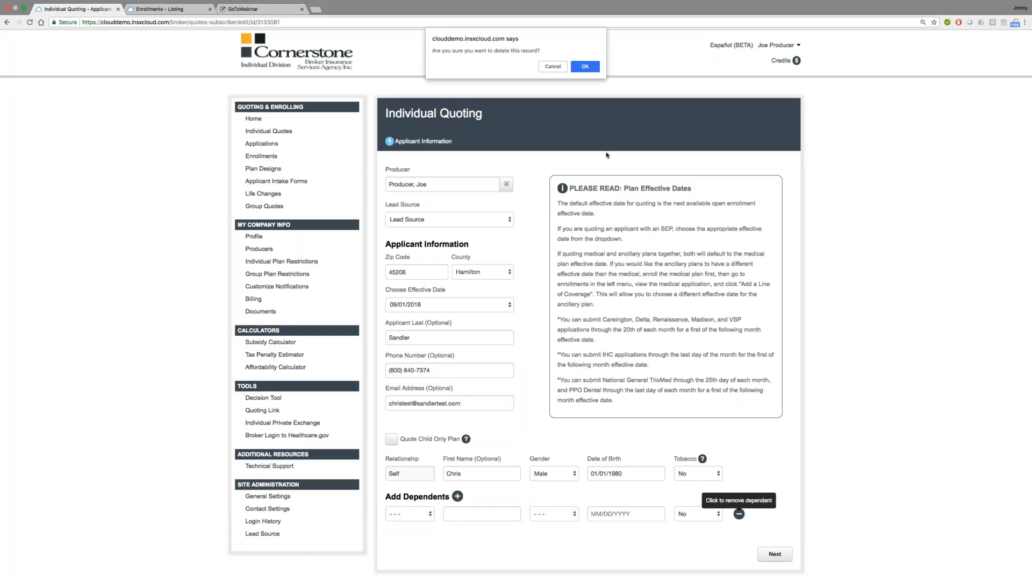
pyautogui.click(585, 66)
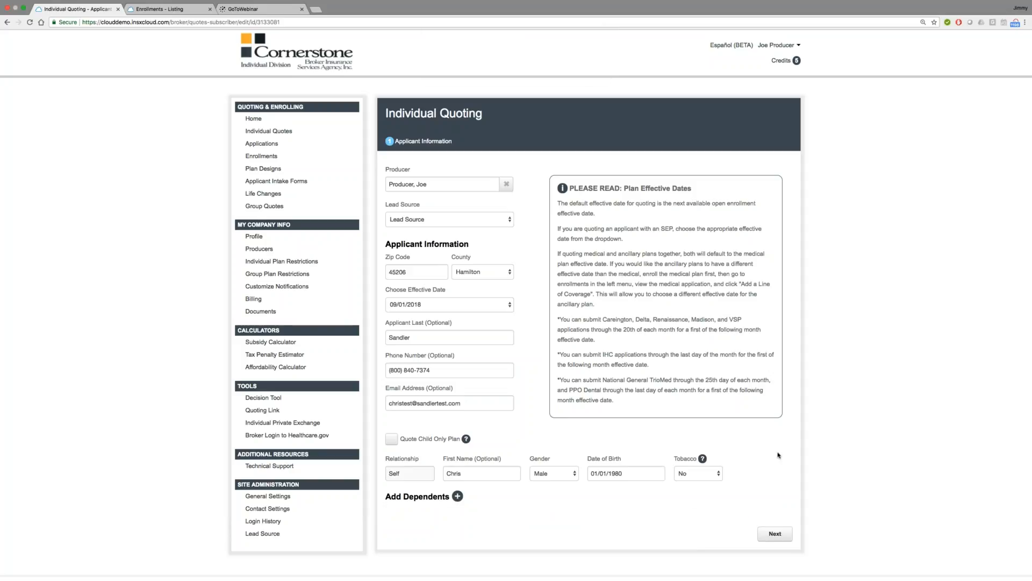
# Step: Proceed to the lines of coverage, limit the quote to Medical only, and continue to the subsidy estimate
pyautogui.click(776, 534)
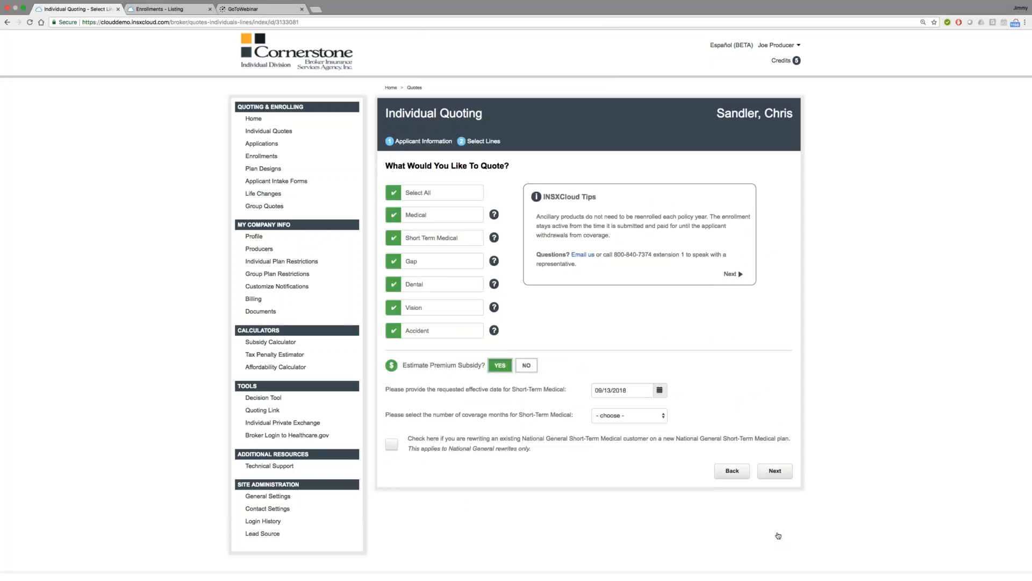
pyautogui.click(392, 193)
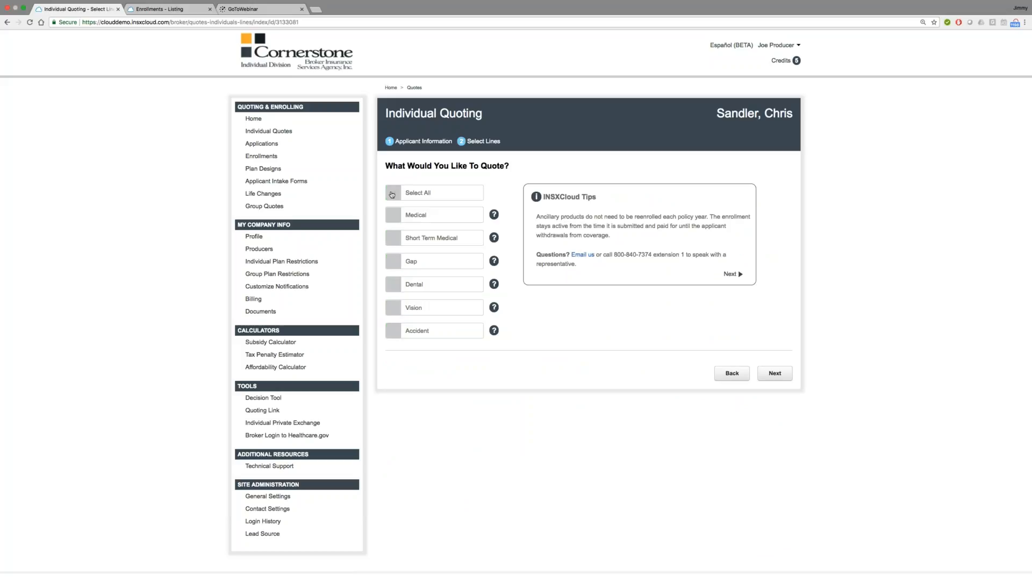
pyautogui.click(393, 215)
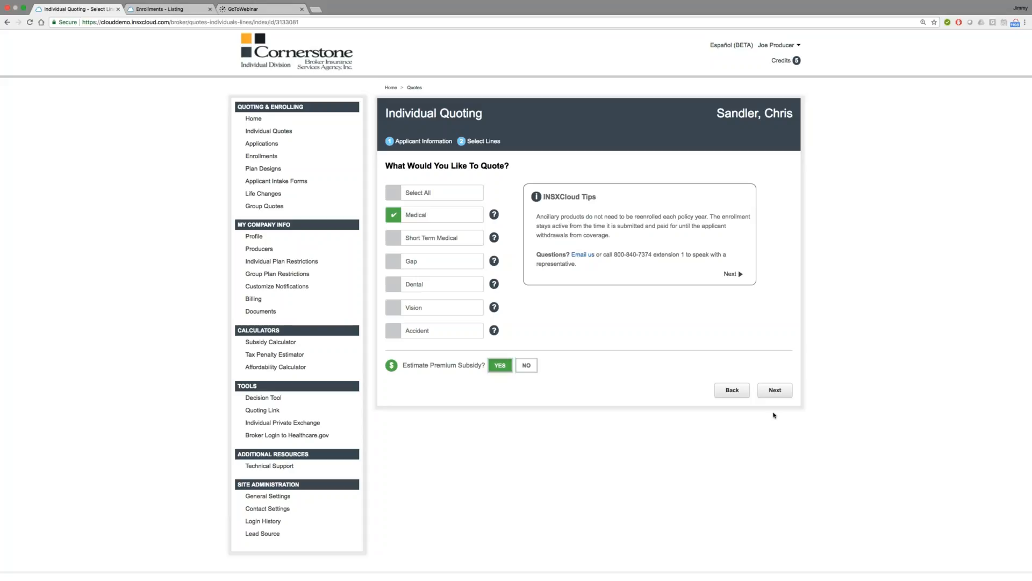
pyautogui.click(773, 391)
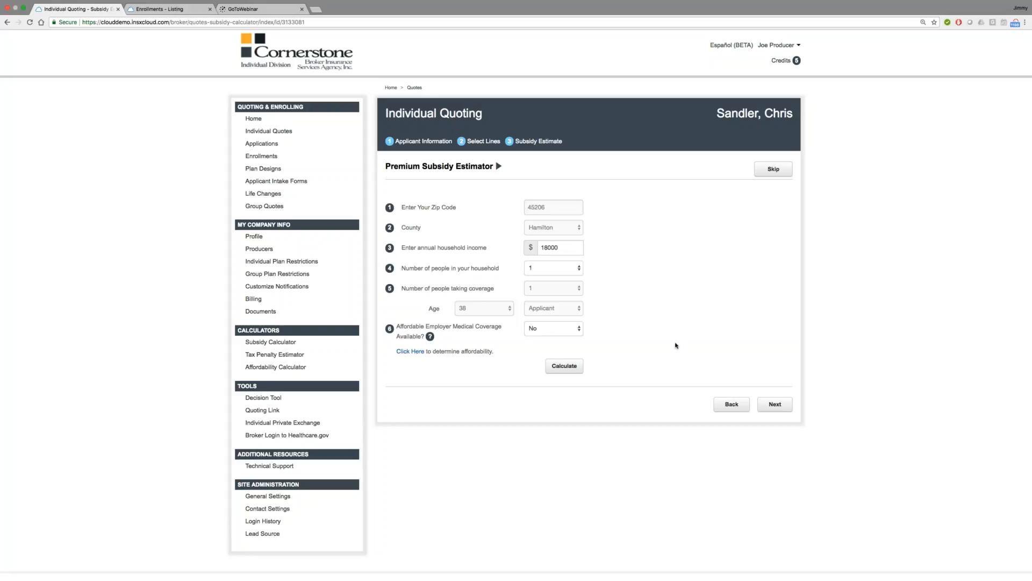
# Step: Calculate the premium subsidy for an annual household income of 18000 and review the applicant's estimated eligibility
pyautogui.click(562, 246)
pyautogui.press('super+a')
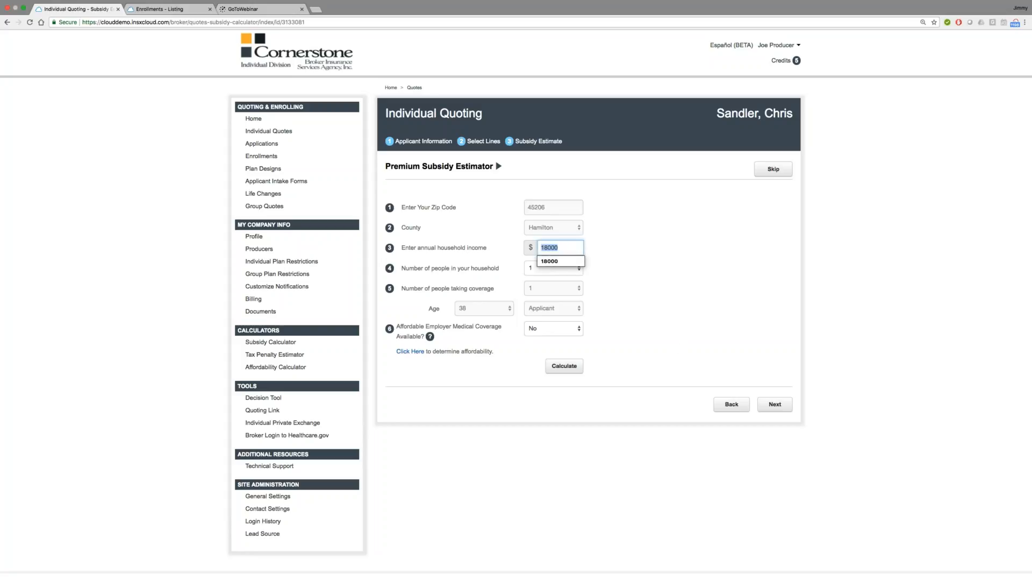
pyautogui.press('Tab')
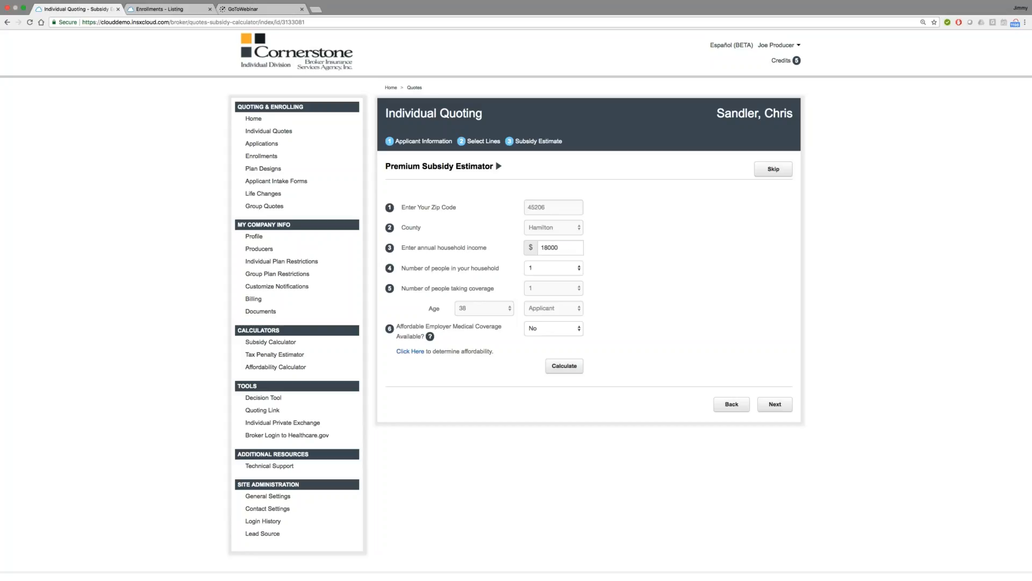
pyautogui.click(566, 247)
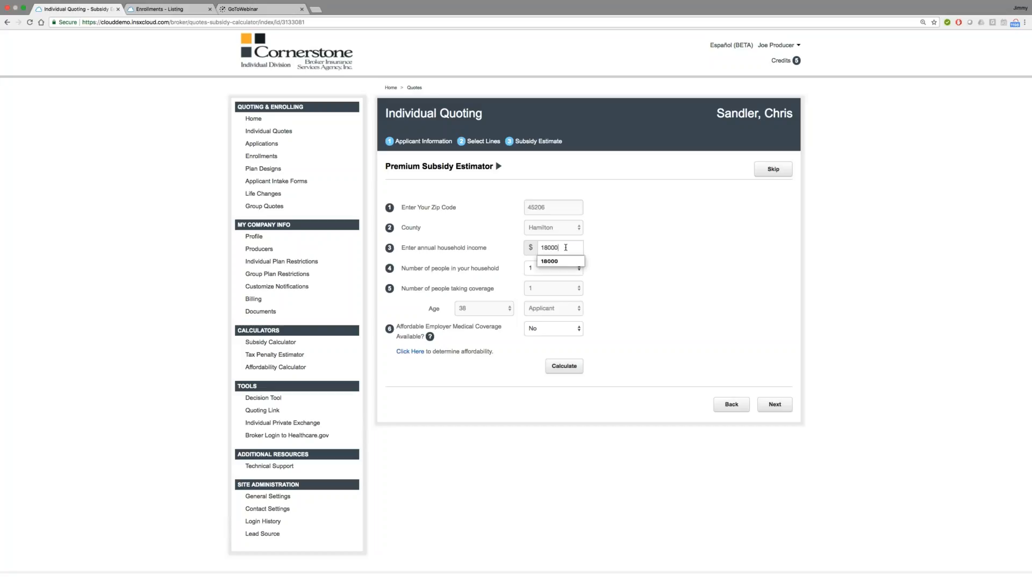
pyautogui.doubleClick(566, 247)
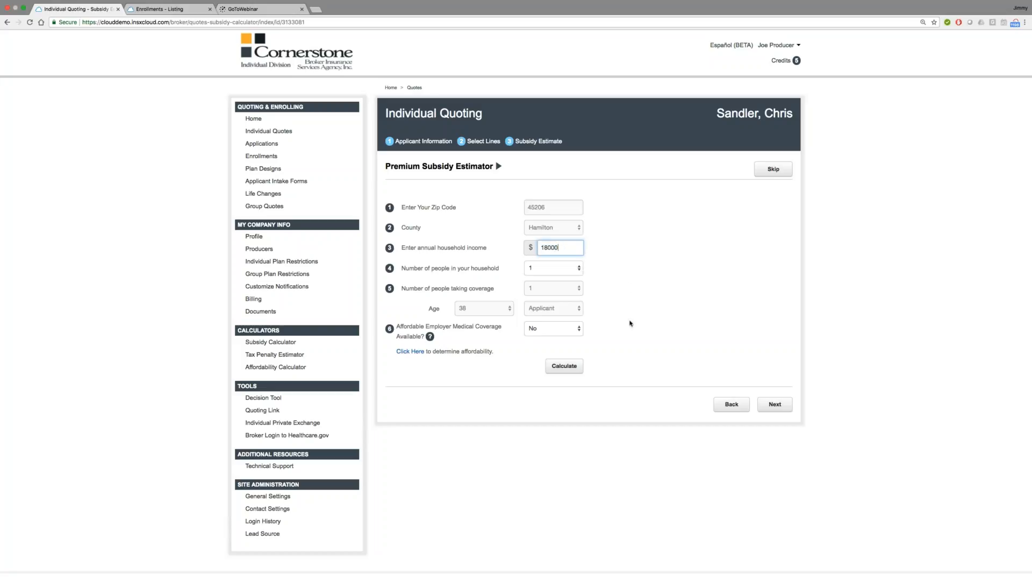
pyautogui.click(564, 366)
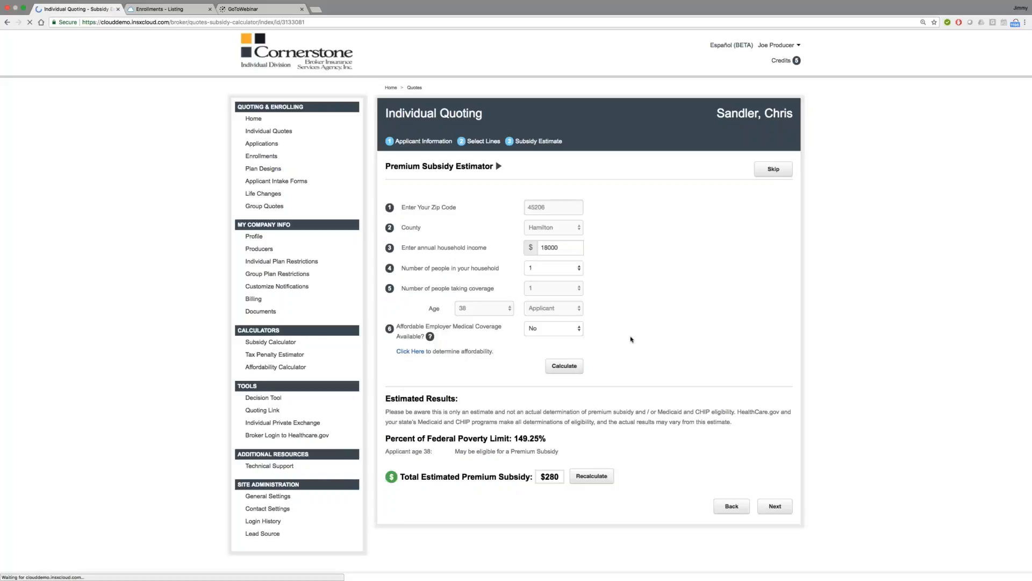
pyautogui.scroll(-1, 632, 339)
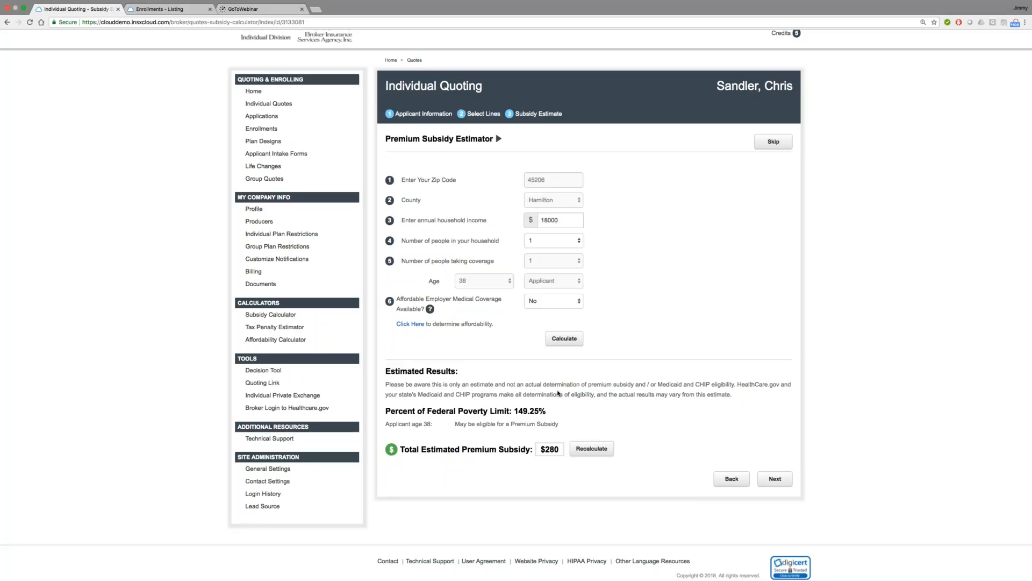
pyautogui.moveTo(559, 423); pyautogui.dragTo(466, 423)
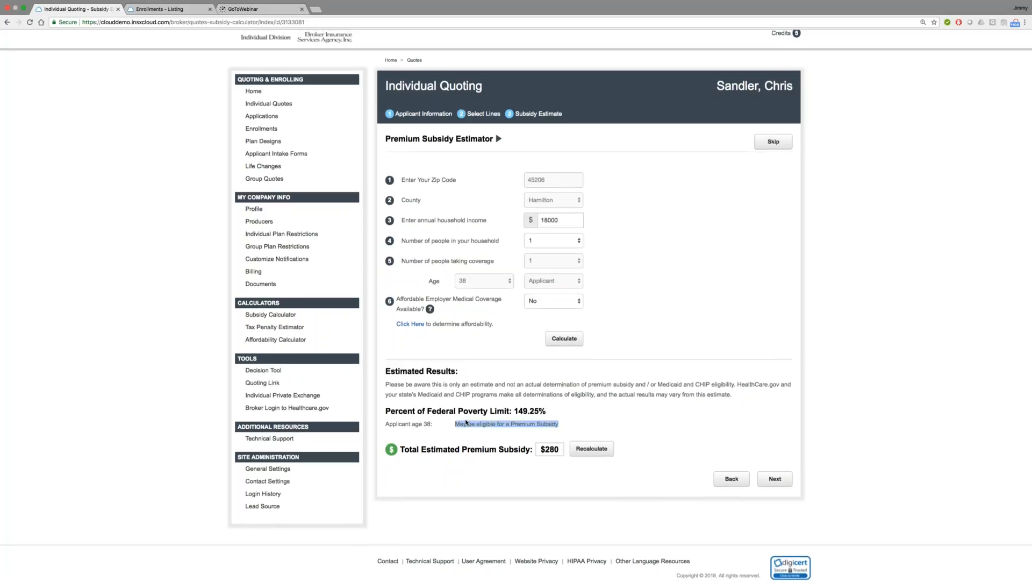
pyautogui.click(466, 421)
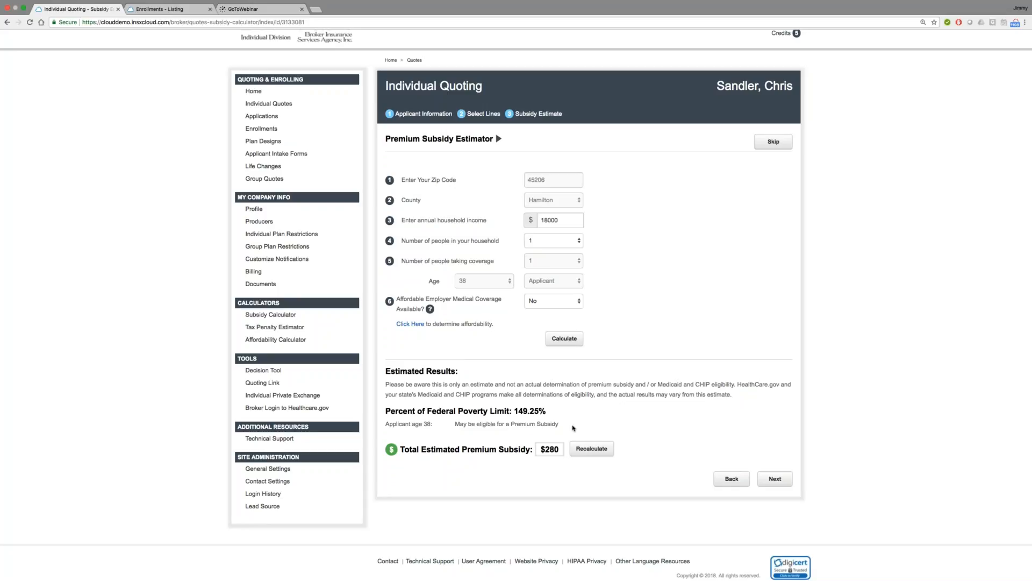
# Step: Recalculate the premium subsidy for an annual household income of 10000 and review the applicant's eligibility note
pyautogui.click(559, 220)
pyautogui.press('BackSpace')
pyautogui.press('BackSpace')
pyautogui.press('BackSpace')
pyautogui.press('BackSpace')
pyautogui.write('000')
pyautogui.press('BackSpace')
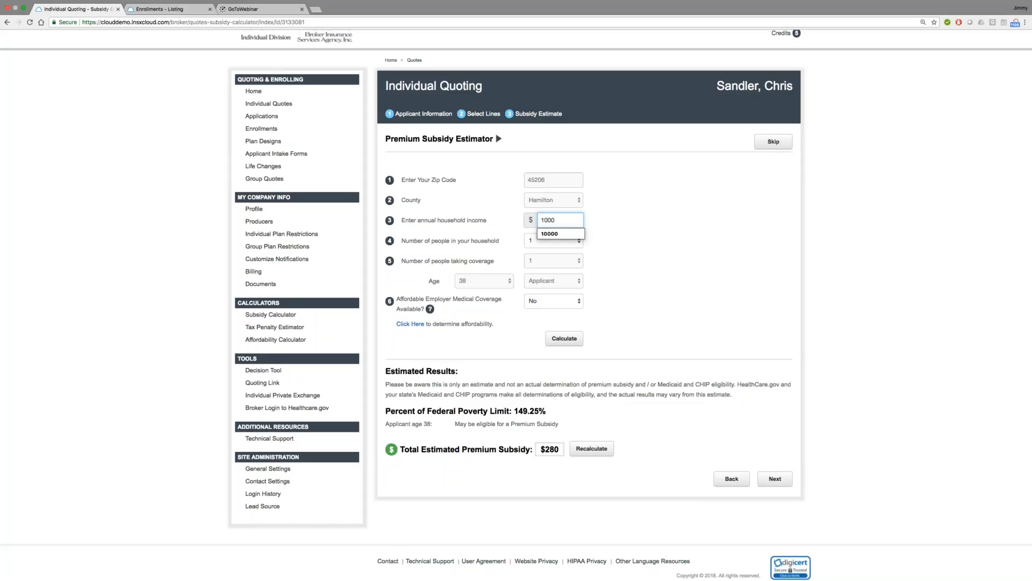
pyautogui.click(554, 340)
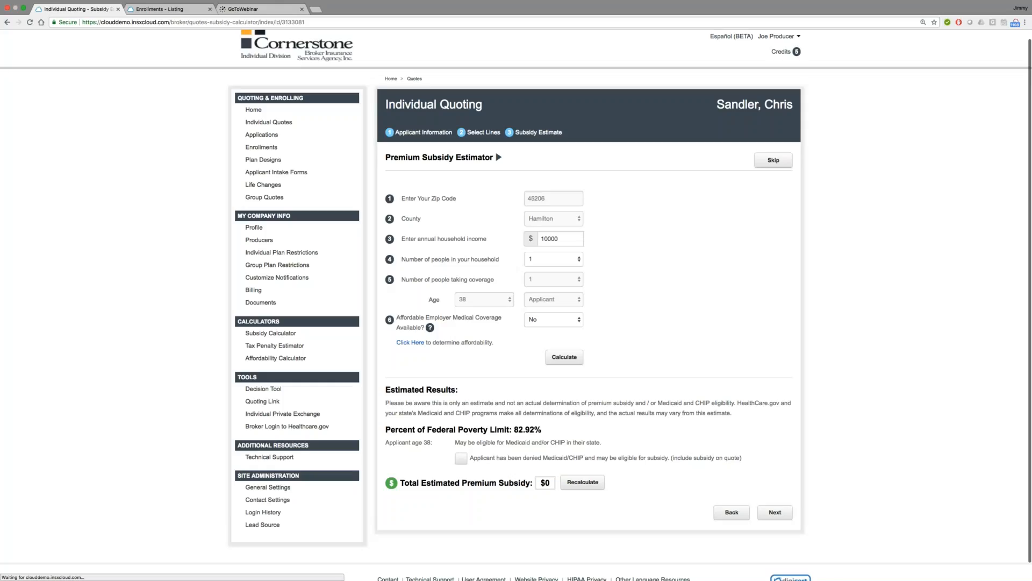
pyautogui.moveTo(454, 425); pyautogui.dragTo(614, 422)
pyautogui.click(613, 421)
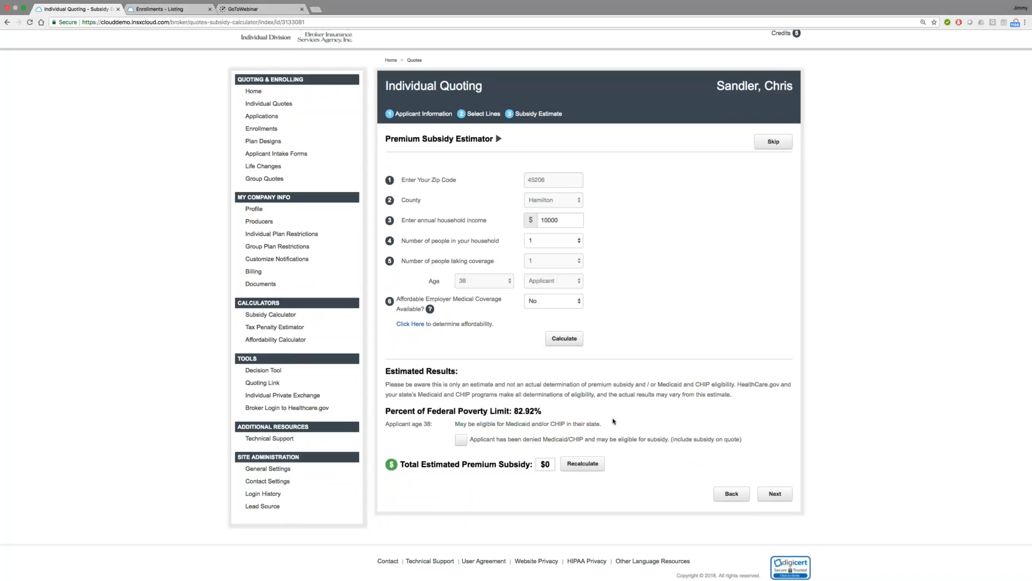
# Step: Set the annual household income to 18000 and recalculate the premium subsidy
pyautogui.click(551, 220)
pyautogui.doubleClick(551, 220)
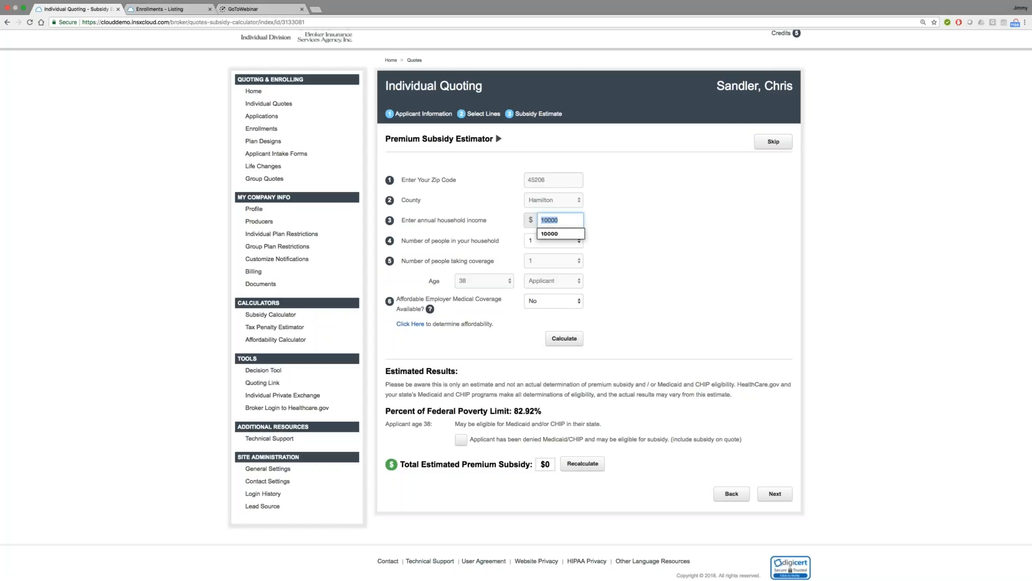
pyautogui.write('18000')
pyautogui.click(578, 338)
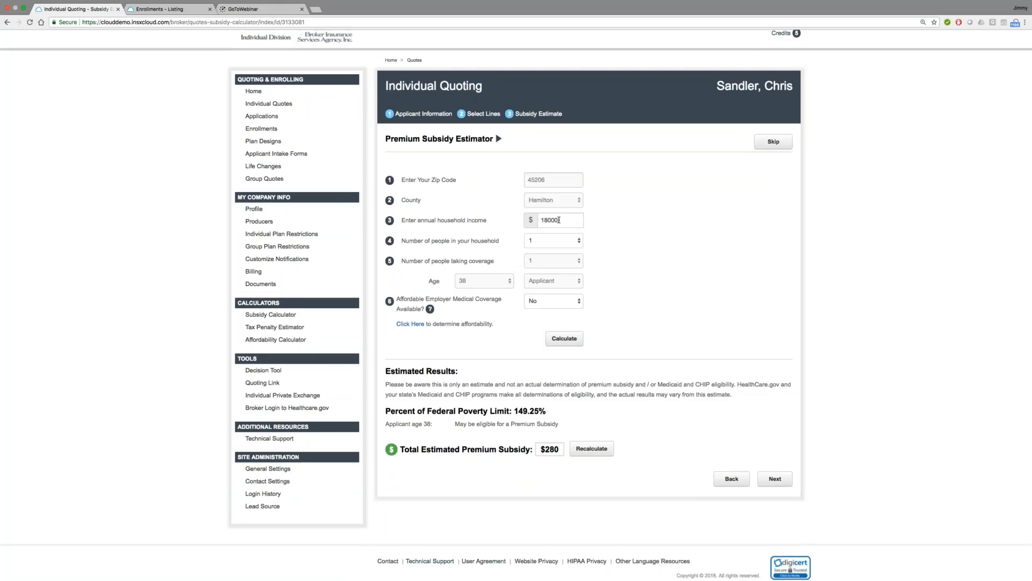
# Step: Review the federal poverty percentage and total estimated subsidy, and continue to the medical plans
pyautogui.moveTo(514, 411); pyautogui.dragTo(547, 412)
pyautogui.click(547, 411)
pyautogui.moveTo(540, 450); pyautogui.dragTo(560, 449)
pyautogui.click(710, 424)
pyautogui.click(767, 479)
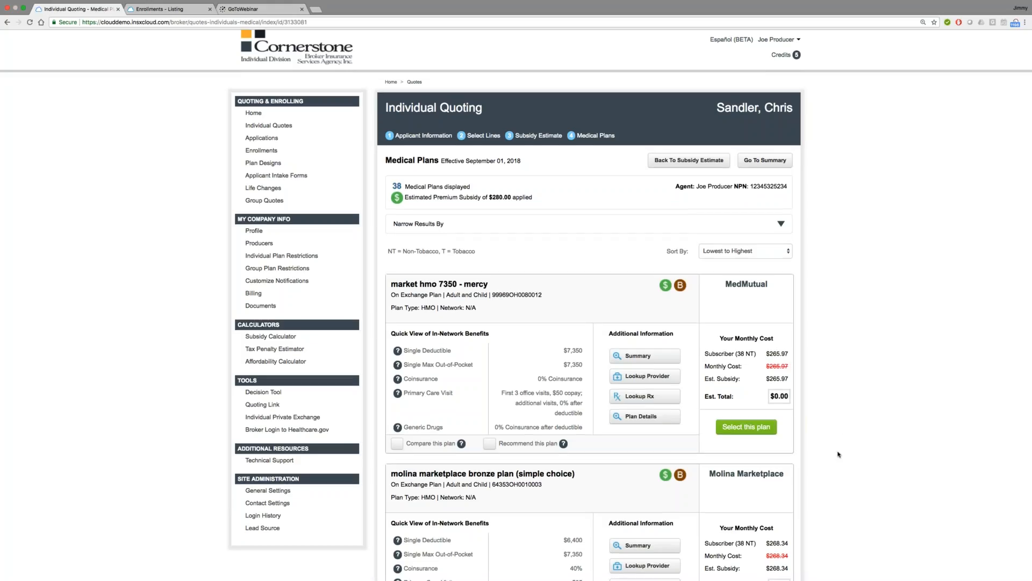
# Step: Examine the listed medical plans, including their in-network benefits, additional information options and monthly costs after subsidy
pyautogui.scroll(-1, 839, 455)
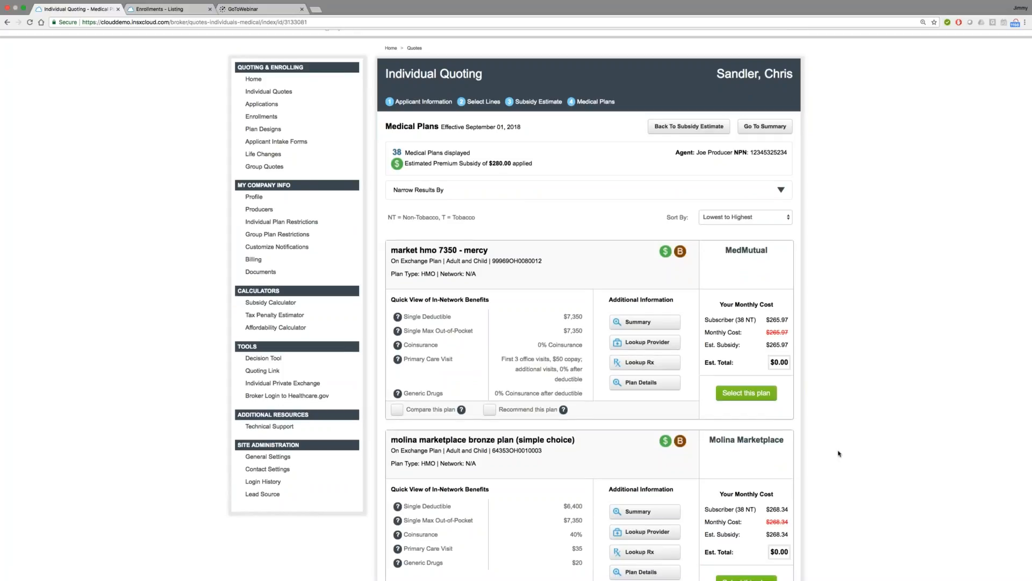
pyautogui.scroll(-3, 839, 453)
pyautogui.scroll(3, 838, 453)
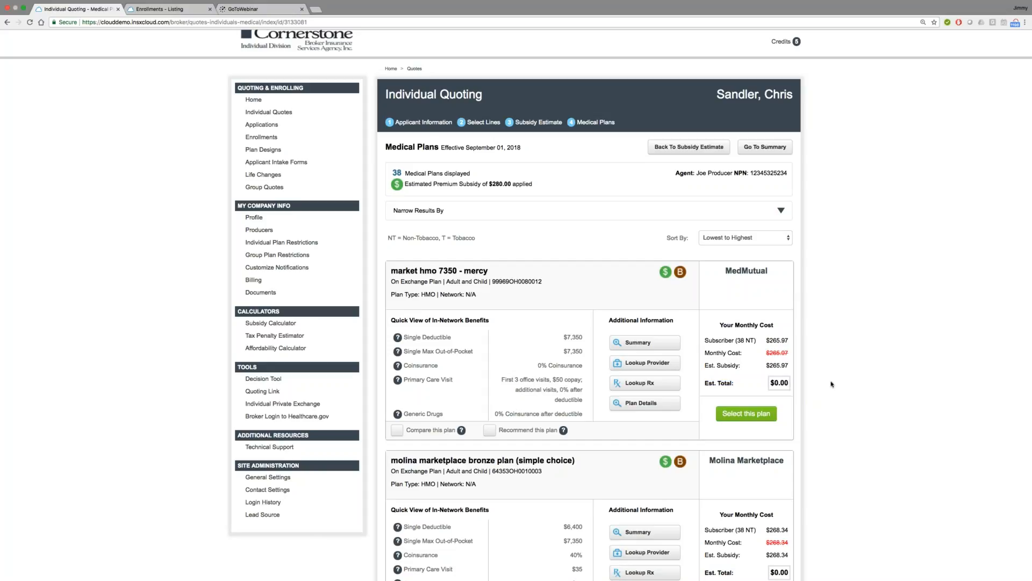
pyautogui.scroll(1, 832, 384)
pyautogui.scroll(1, 831, 384)
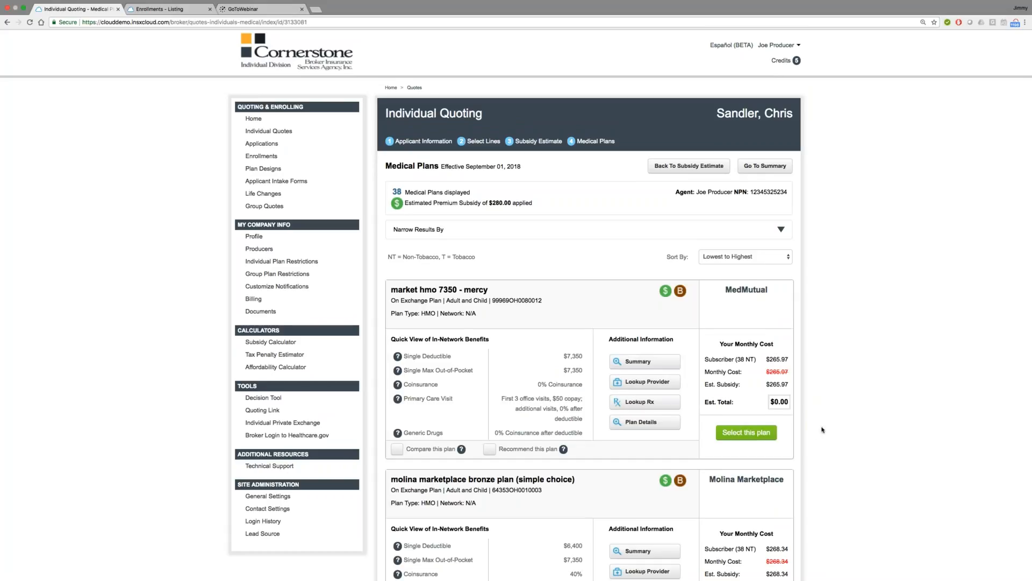
pyautogui.scroll(-1, 823, 430)
pyautogui.scroll(-3, 822, 430)
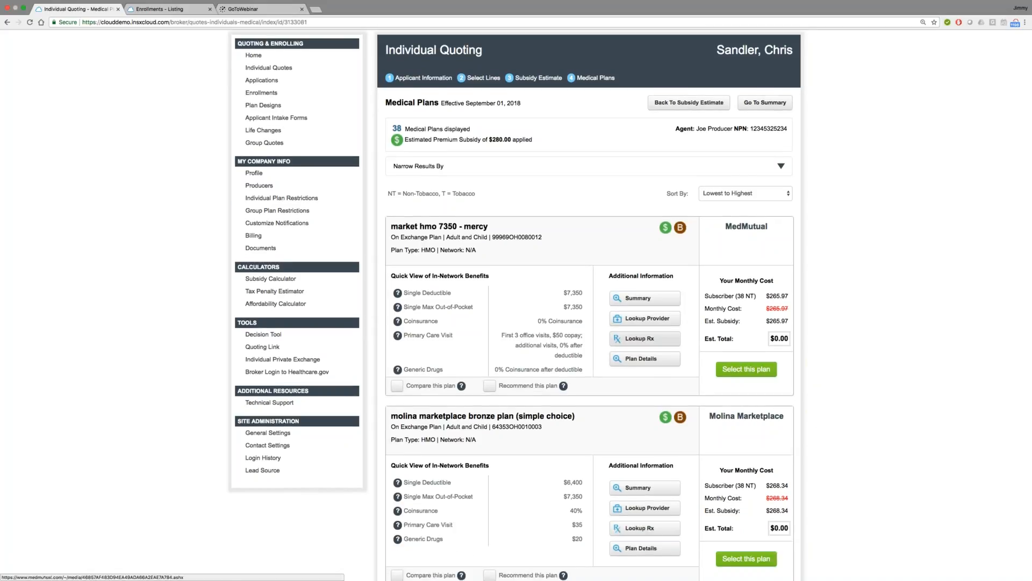
pyautogui.scroll(-5, 647, 323)
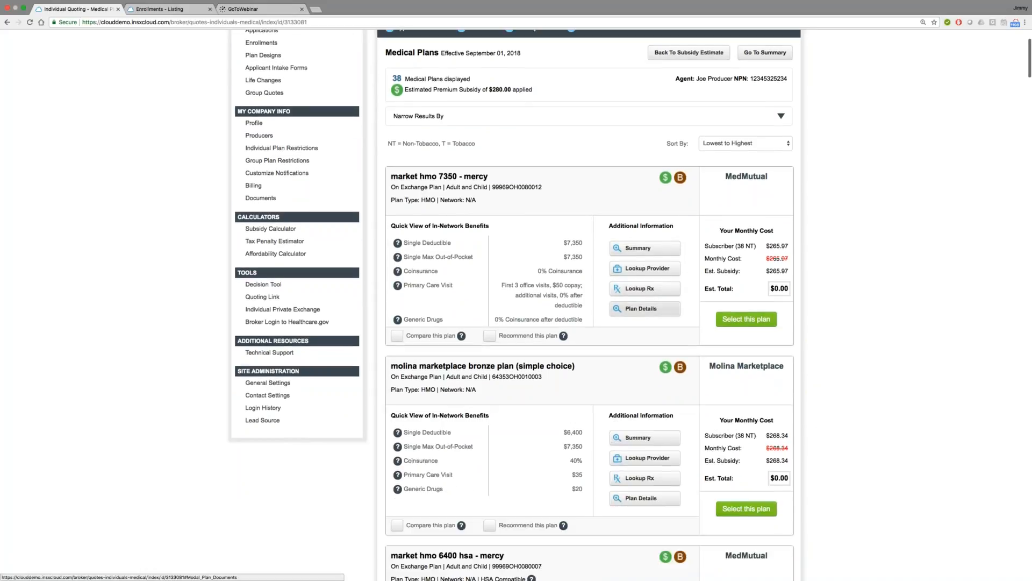
pyautogui.scroll(-3, 645, 322)
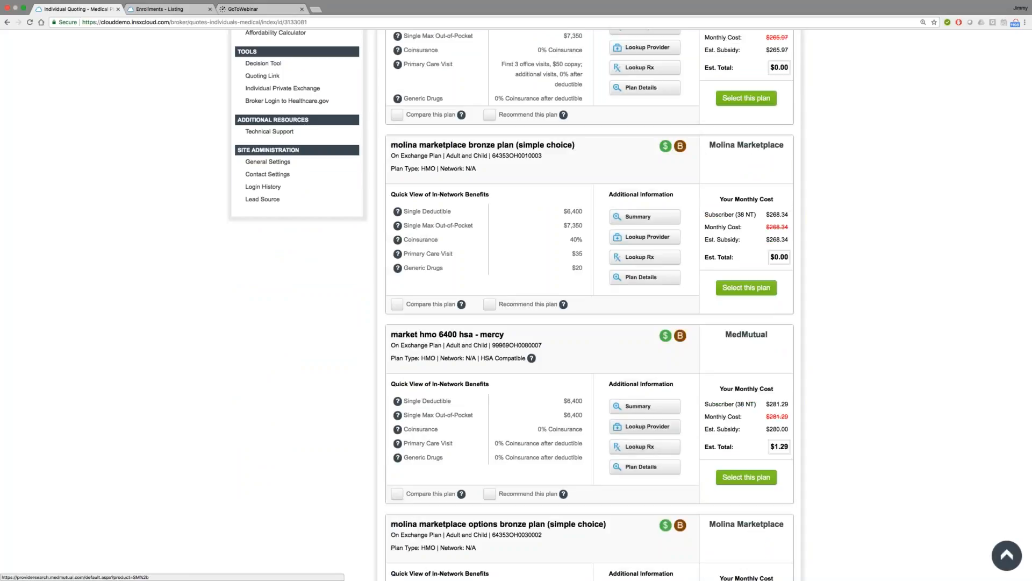
pyautogui.scroll(5, 646, 322)
pyautogui.scroll(3, 592, 323)
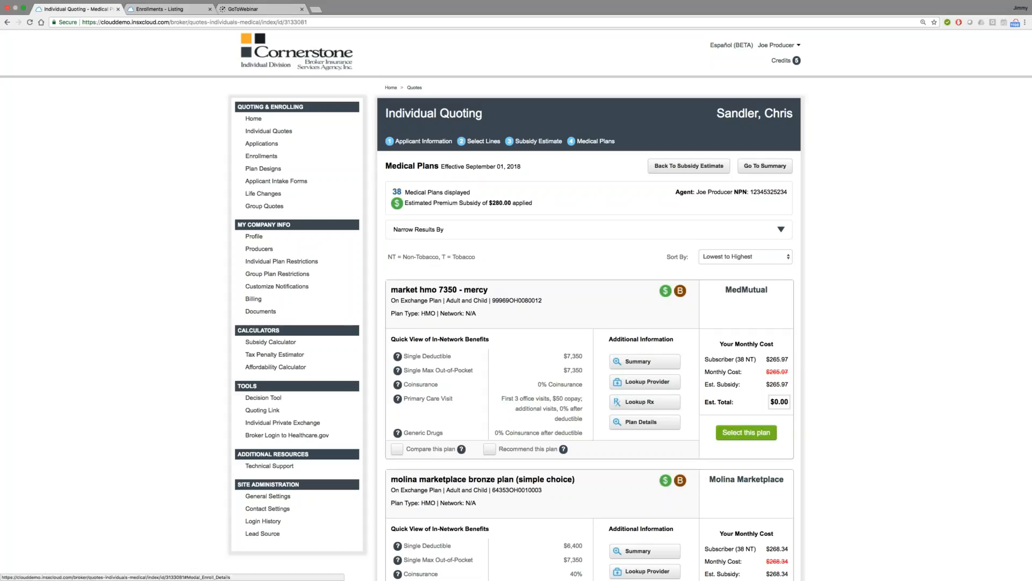
# Step: Select the MedMutual market hmo 7350 - mercy plan and save the subscriber as the covered person
pyautogui.click(747, 432)
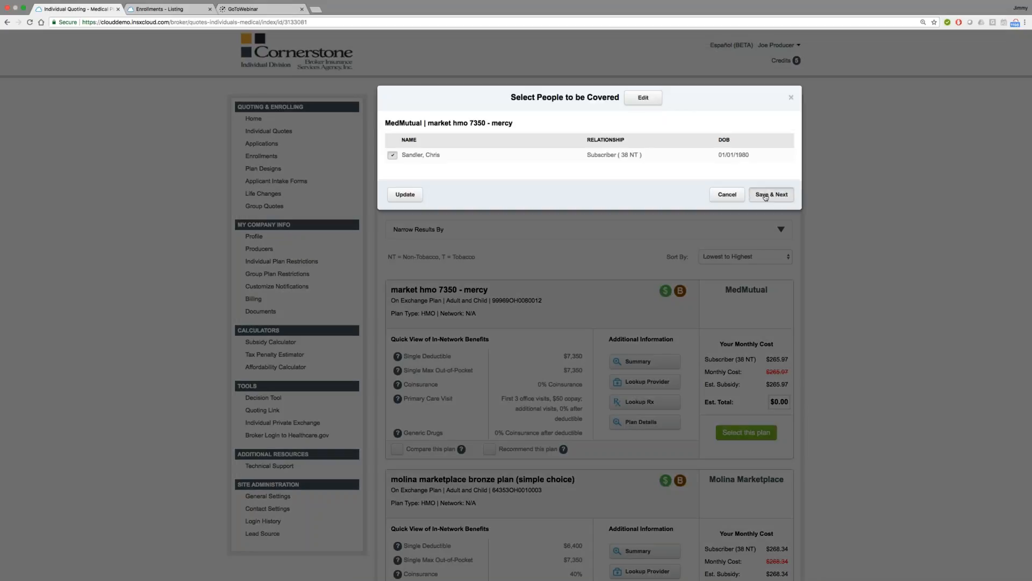
pyautogui.click(772, 195)
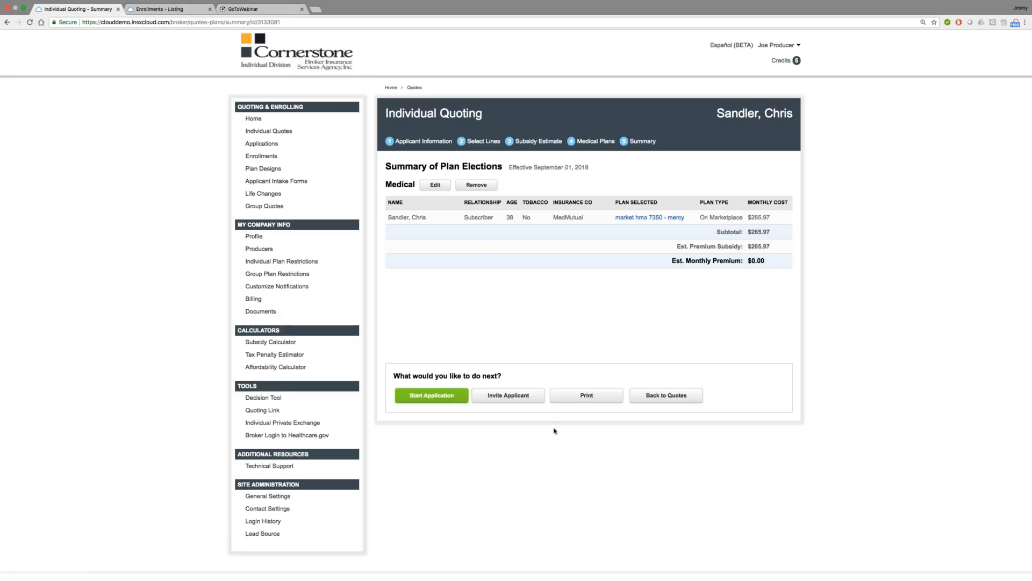
# Step: Open the applicant invitation e-mail from the plan summary, examine its quote link, and cancel without sending
pyautogui.click(508, 395)
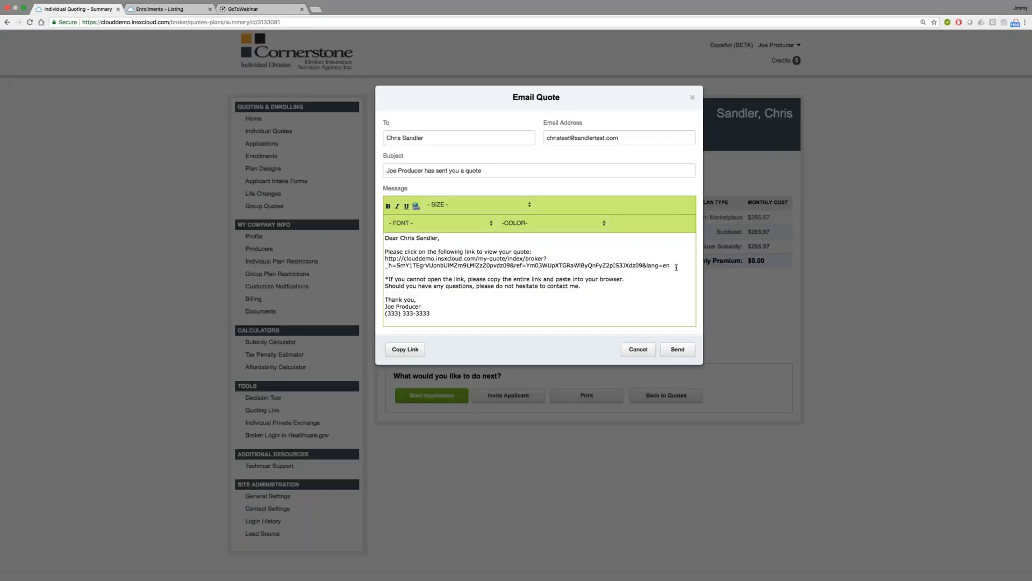
pyautogui.moveTo(676, 267); pyautogui.dragTo(448, 261)
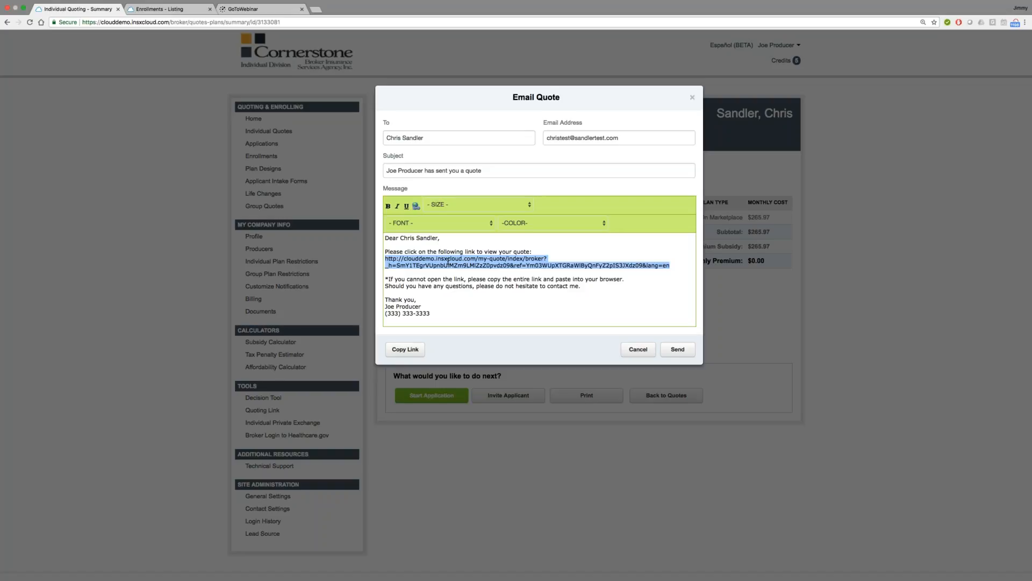
pyautogui.click(639, 349)
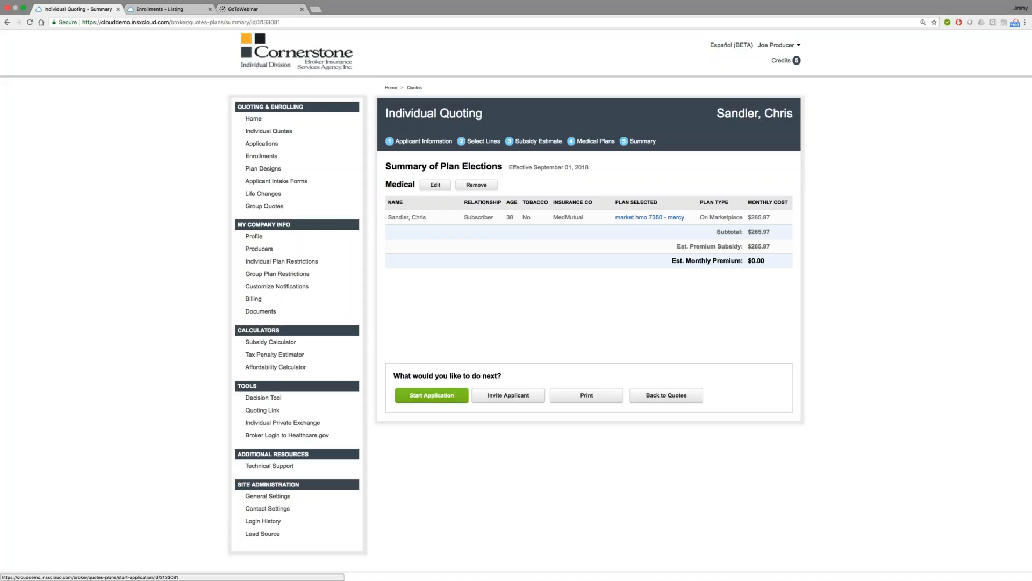
# Step: Open the DentaTrust-PPO Family High Option enrollment from the submitted enrollments, signing in again with the account's username and password
pyautogui.click(190, 11)
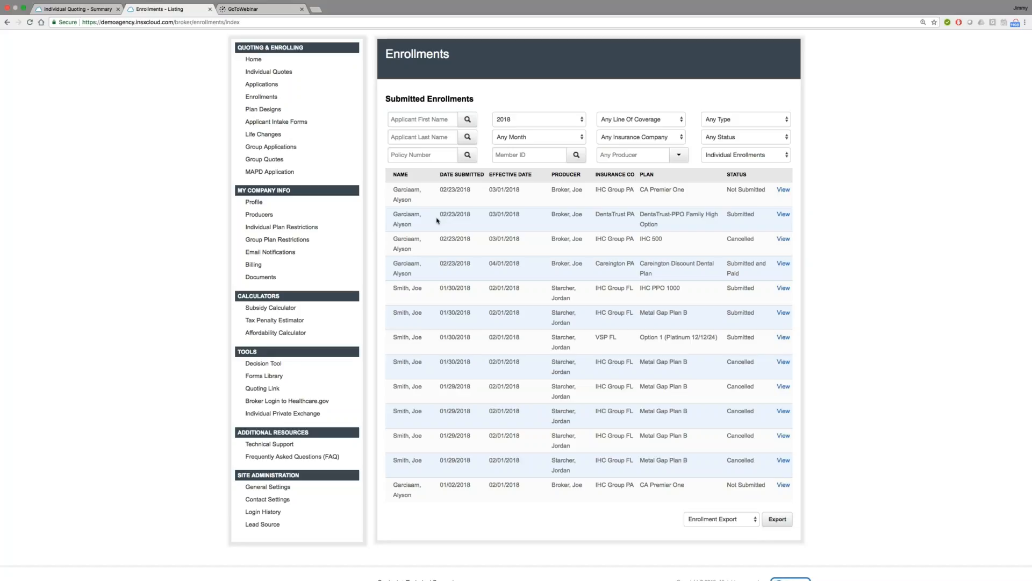
pyautogui.click(783, 214)
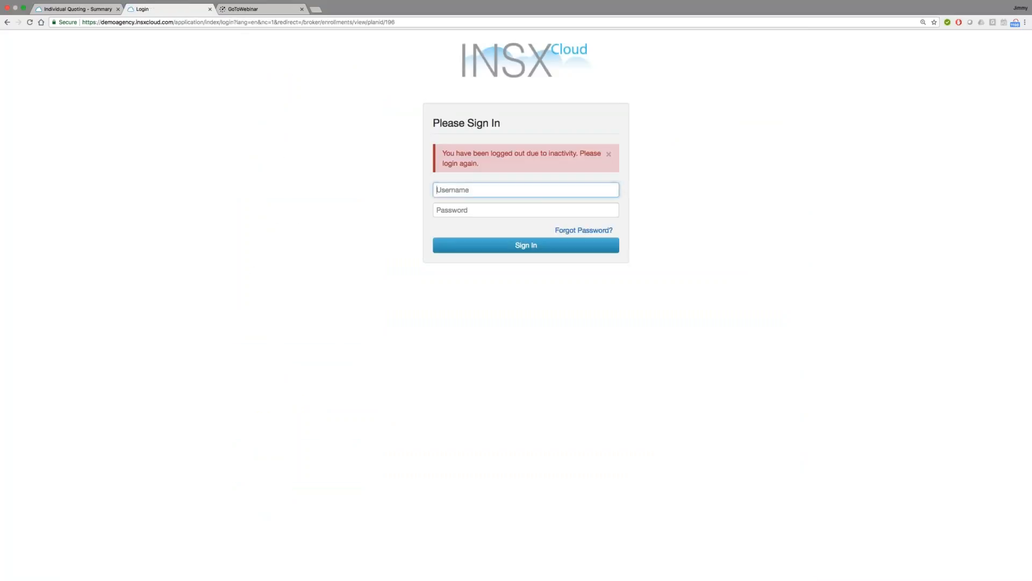
pyautogui.write('scott')
pyautogui.press('Tab')
pyautogui.write('••••')
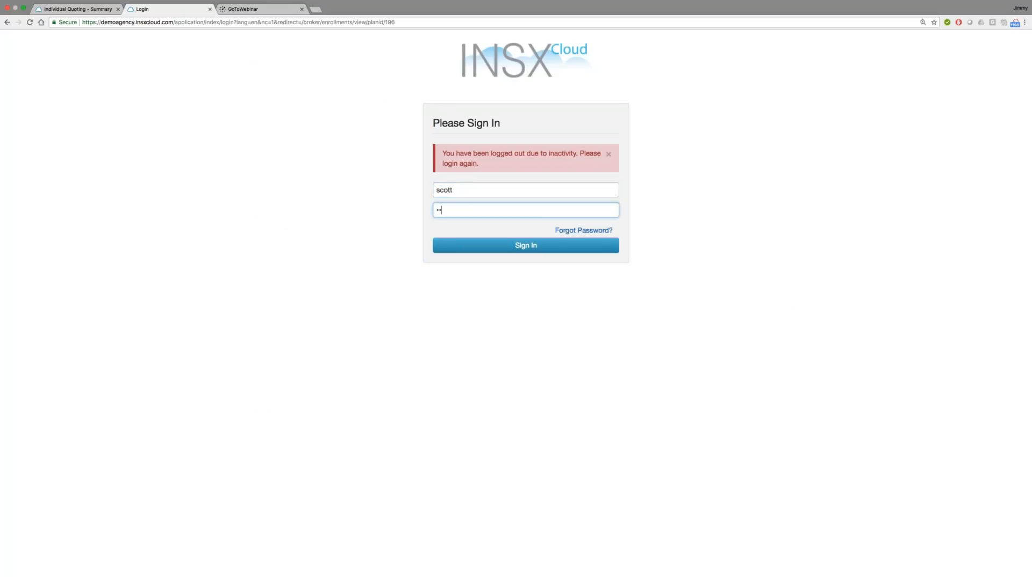
pyautogui.write('••••••••')
pyautogui.press('Return')
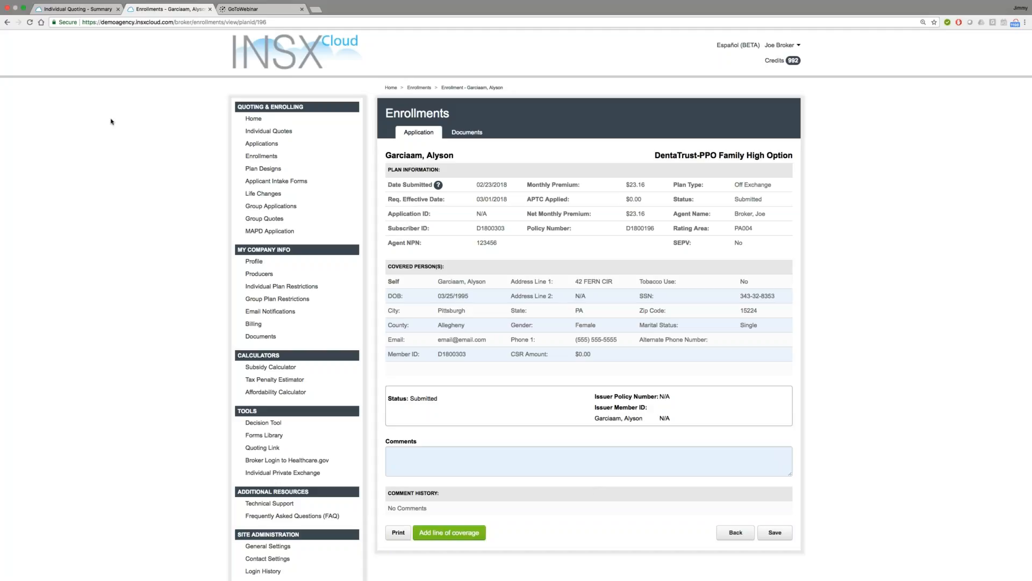
# Step: Return to the submitted enrollments listing and review its filters, statuses and export option
pyautogui.click(7, 24)
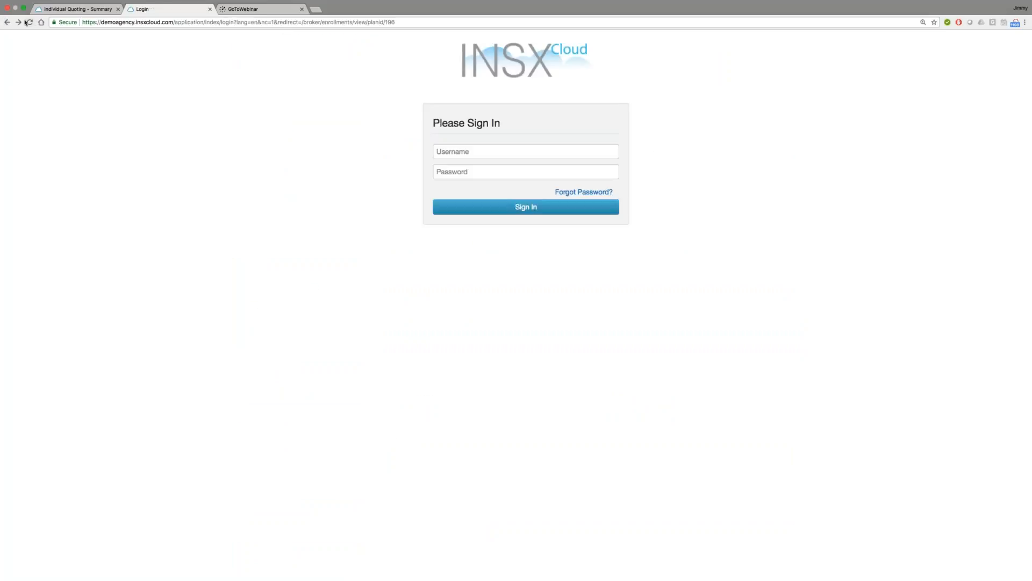
pyautogui.click(18, 22)
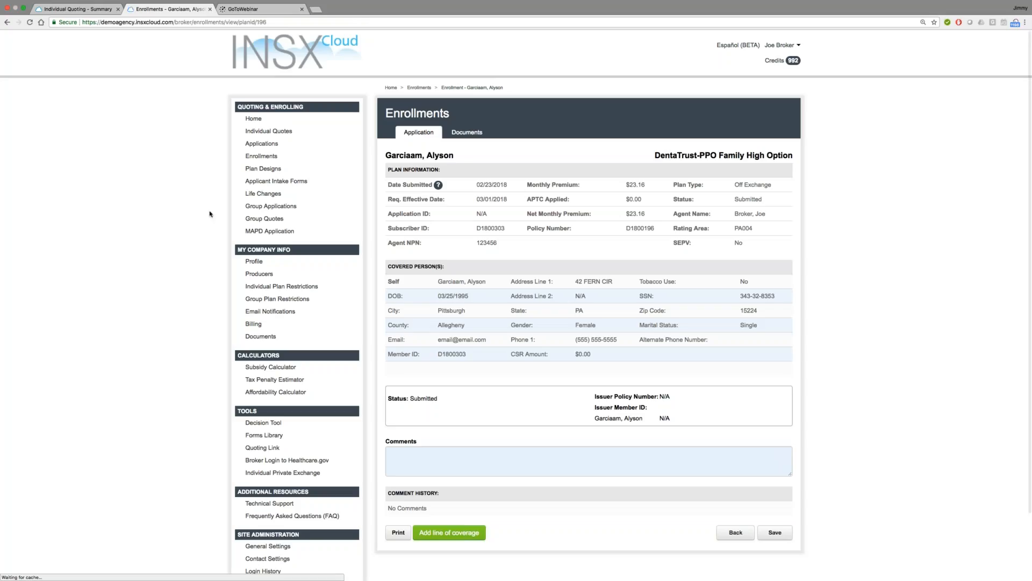
pyautogui.click(261, 157)
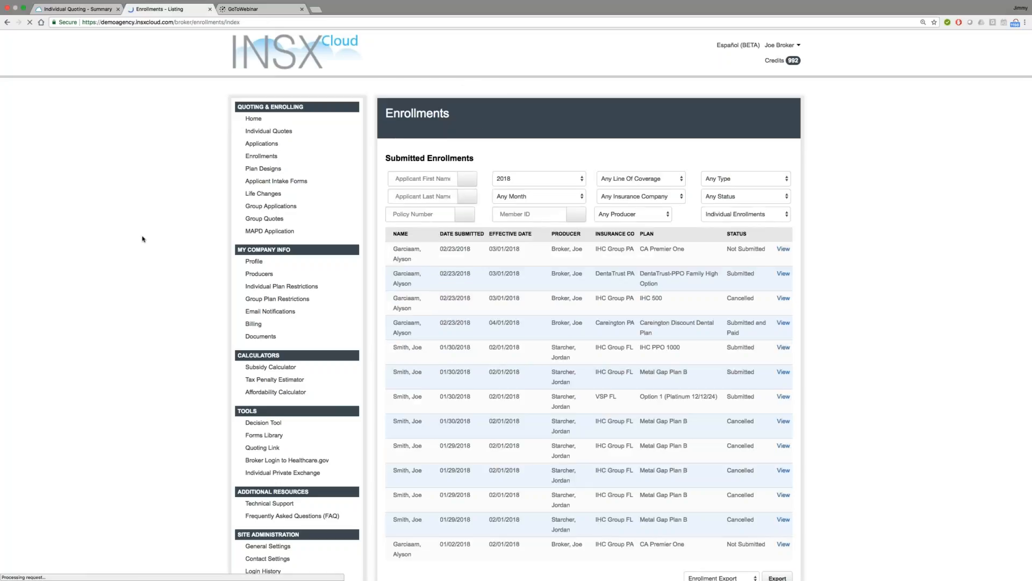
pyautogui.scroll(-2, 143, 239)
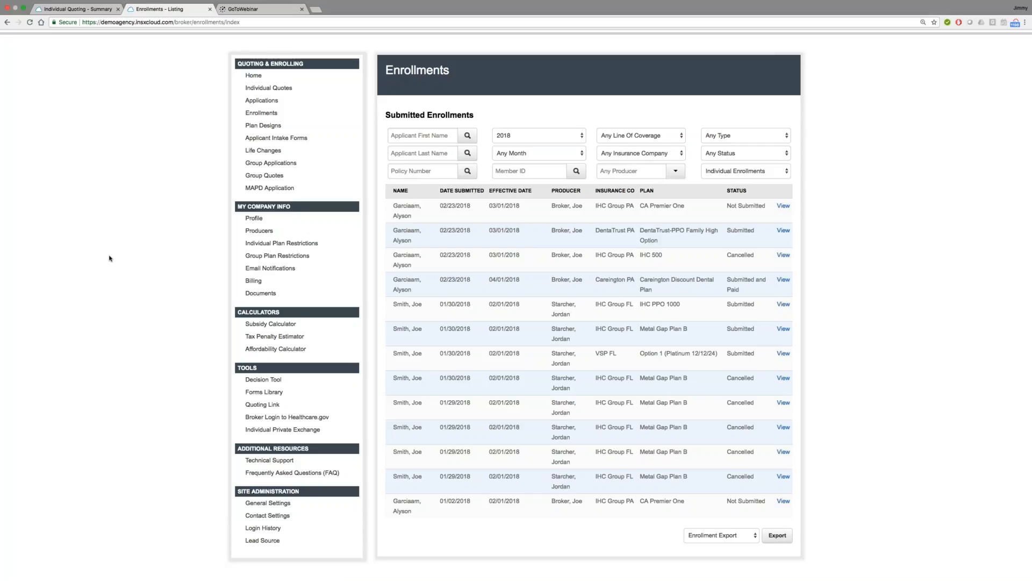
pyautogui.scroll(1, 109, 258)
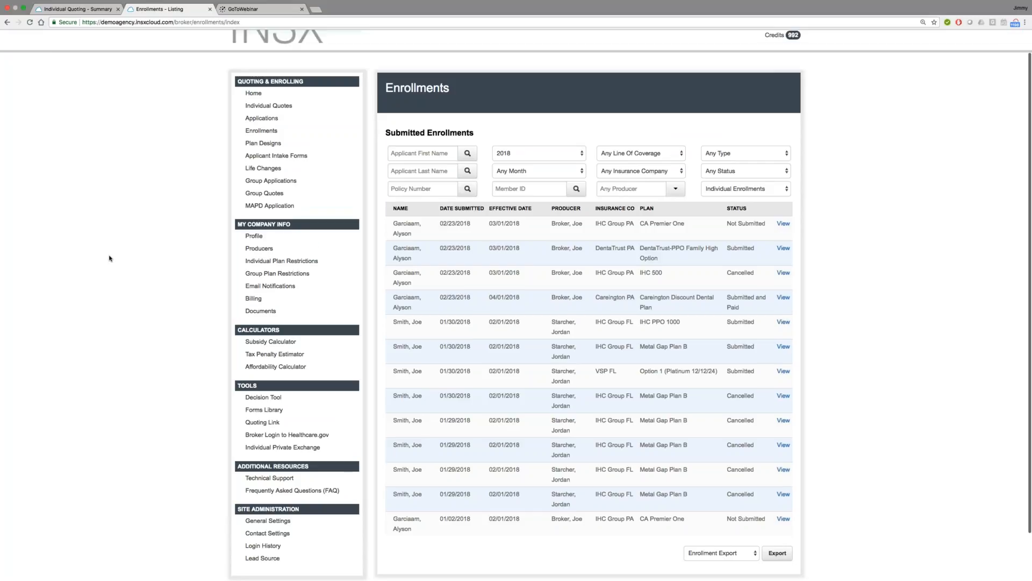
pyautogui.scroll(2, 109, 258)
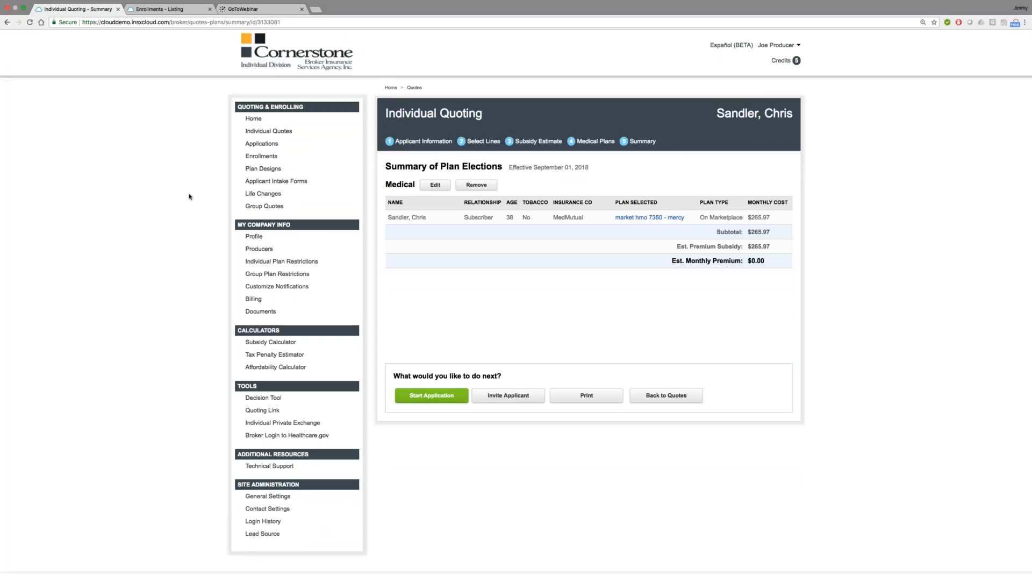
# Step: Reopen the applicant's individual quote for editing, proceed to the lines of coverage, and select every line except Medical
pyautogui.click(276, 131)
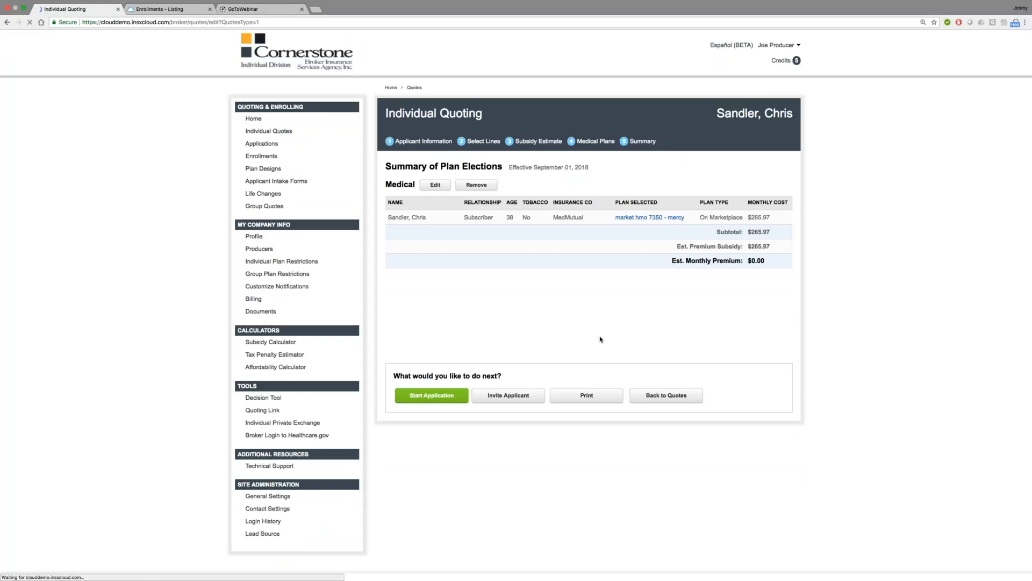
pyautogui.click(728, 255)
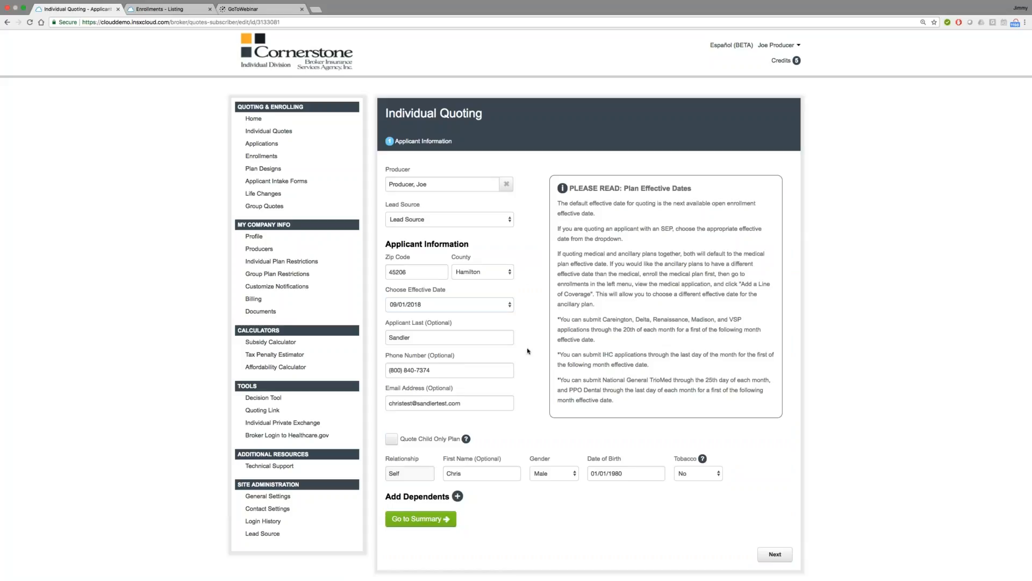
pyautogui.click(775, 554)
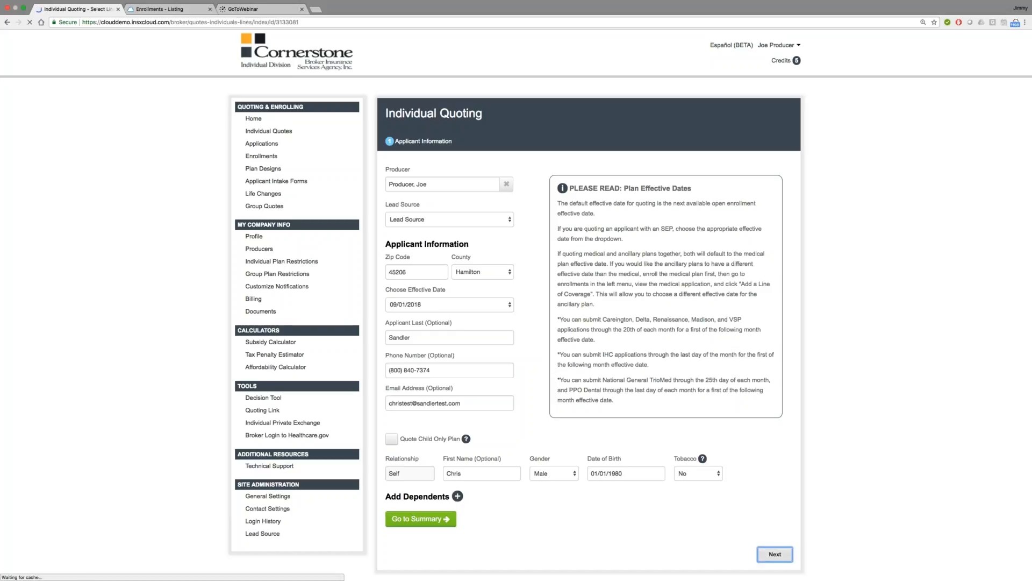
pyautogui.click(394, 193)
pyautogui.click(394, 216)
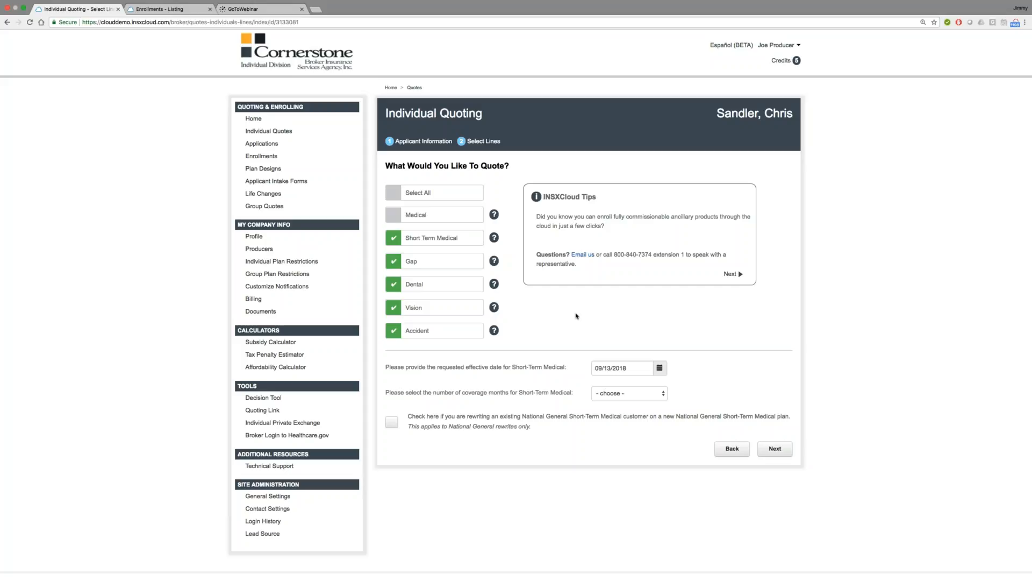
# Step: Set the Short-Term Medical coverage to Up to 3 Months and mark it as a National General rewrite
pyautogui.click(626, 394)
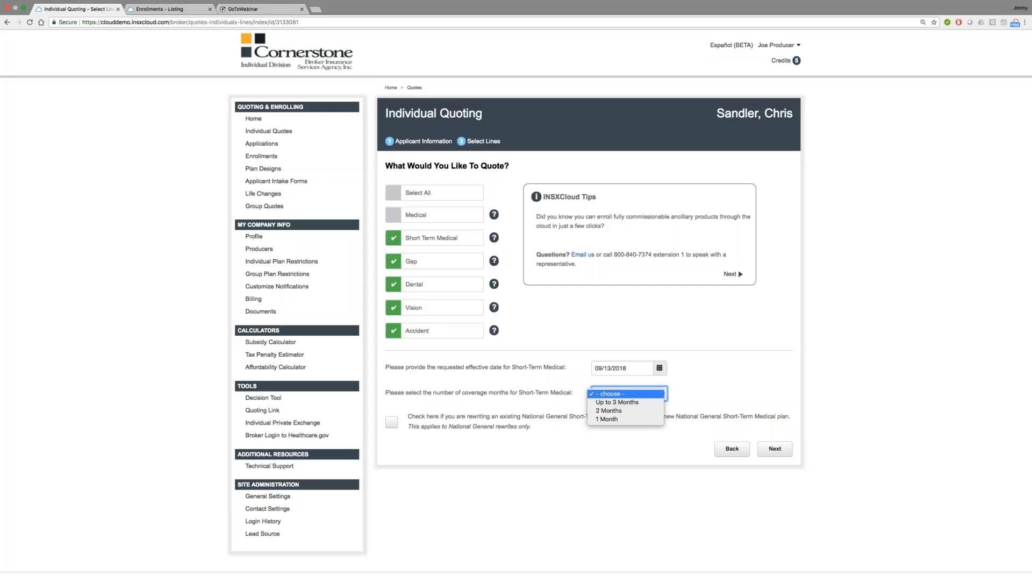
pyautogui.click(637, 403)
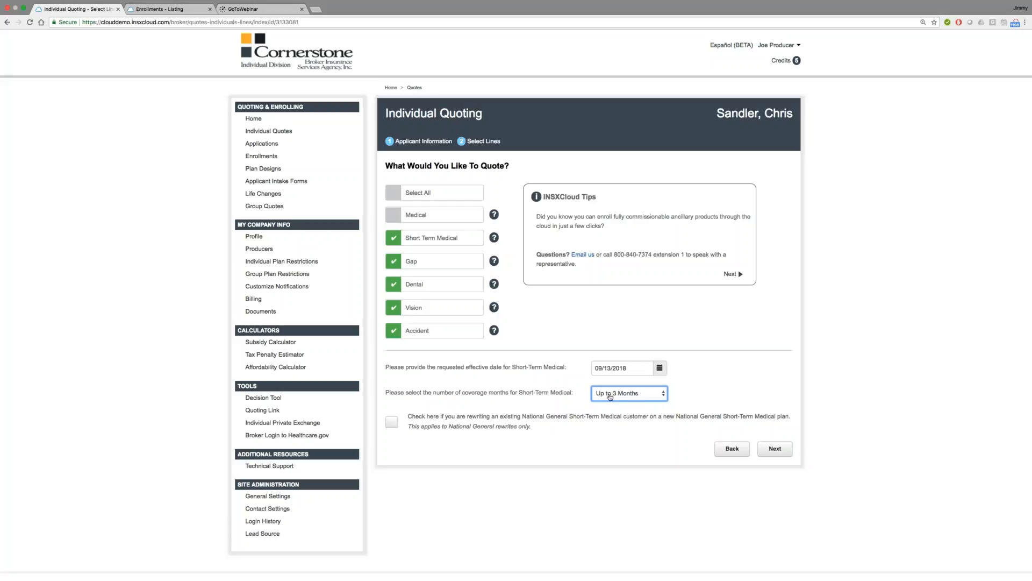
pyautogui.click(416, 417)
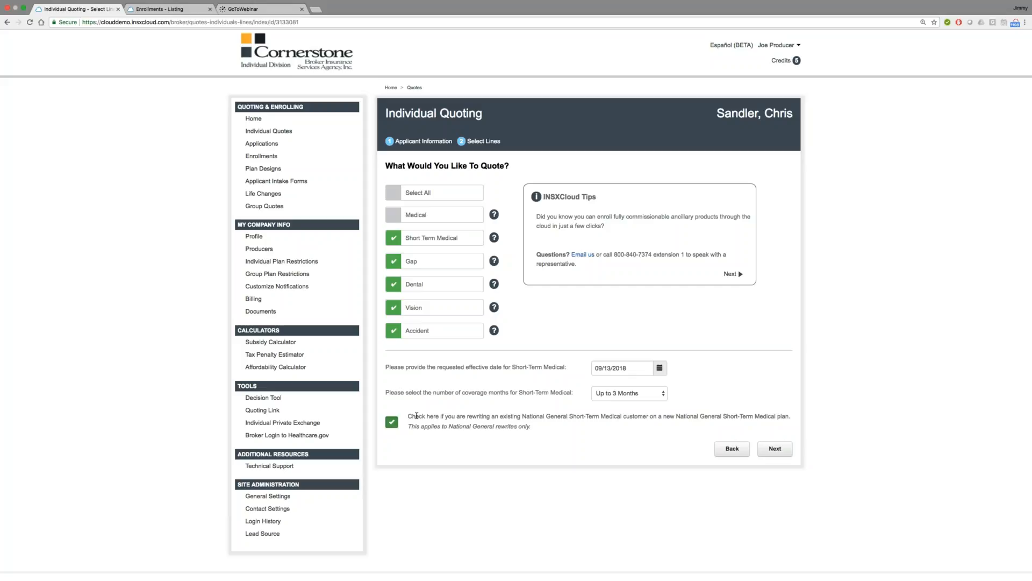
# Step: Check the coverage-month choices, keep Up to 3 Months, and proceed to the short-term medical plans
pyautogui.click(629, 393)
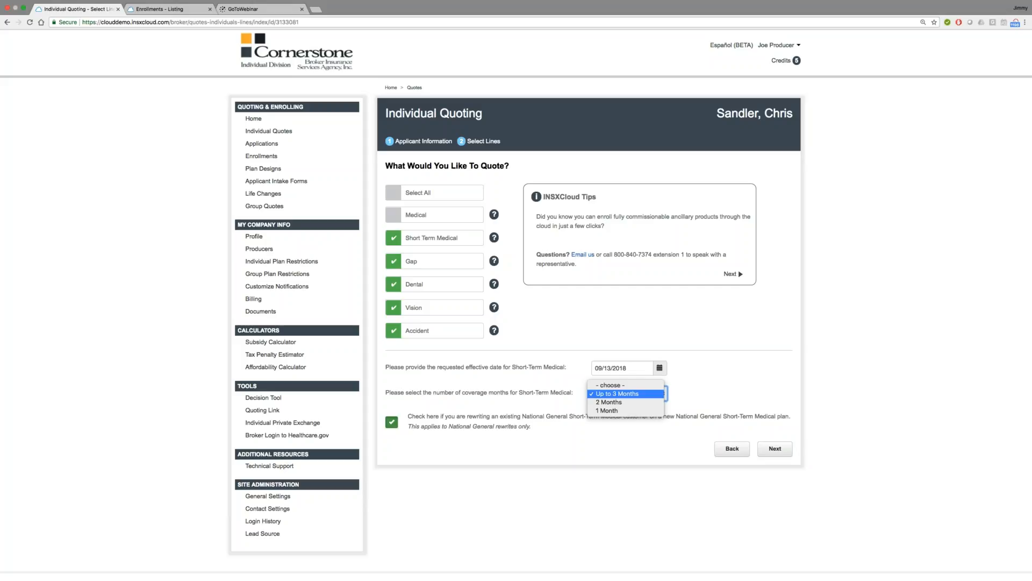
pyautogui.click(717, 327)
pyautogui.click(723, 349)
pyautogui.click(774, 446)
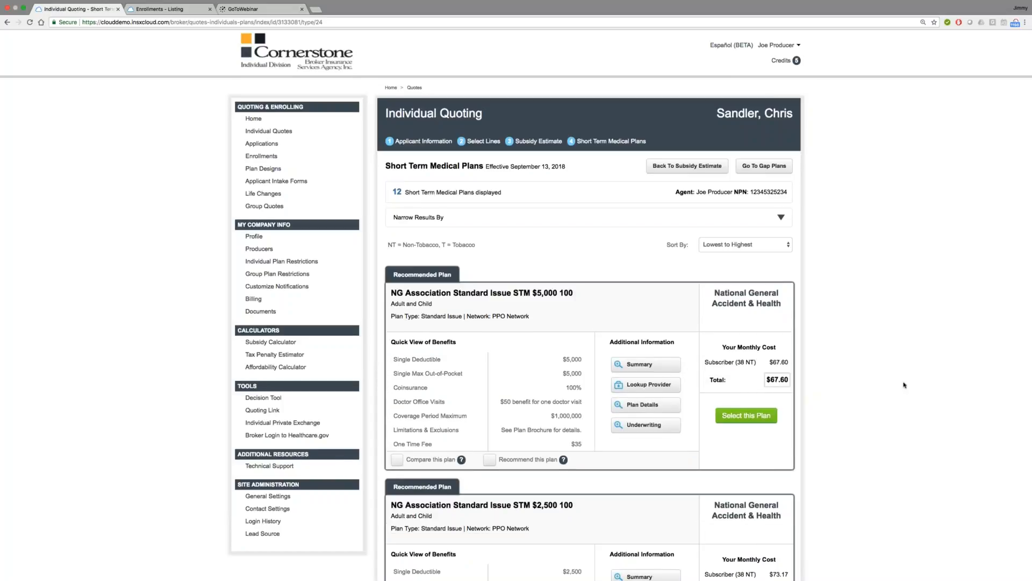
# Step: Select the NG Association Standard Issue STM $2,500 100 plan for the subscriber and continue to the gap plans
pyautogui.scroll(-3, 904, 385)
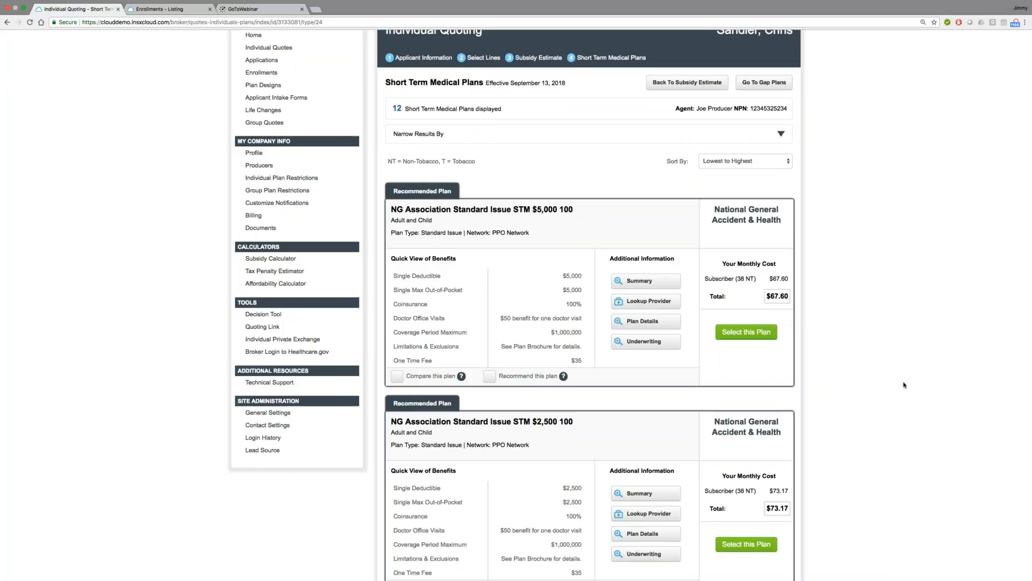
pyautogui.scroll(-2, 905, 385)
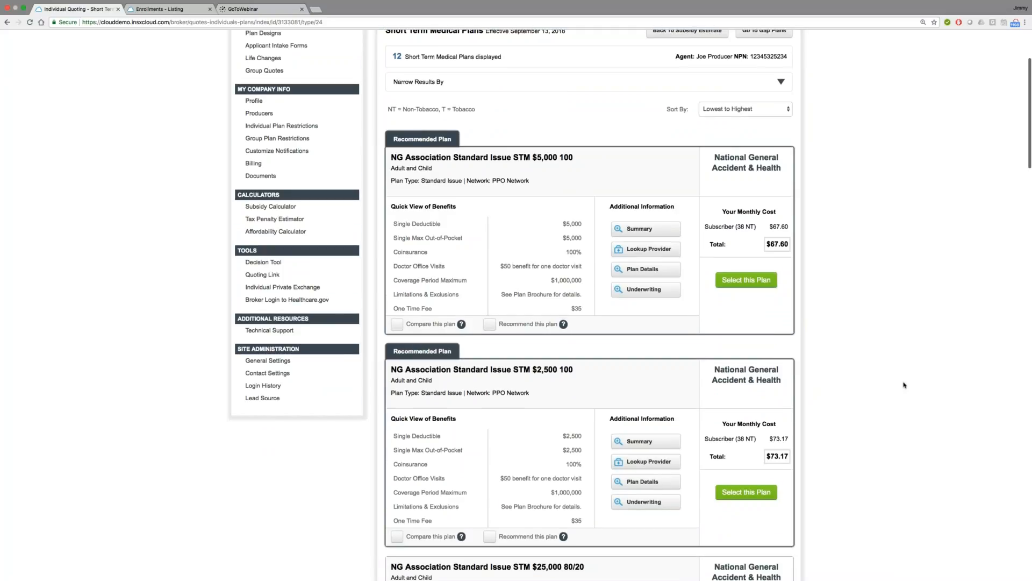
pyautogui.scroll(-1, 905, 385)
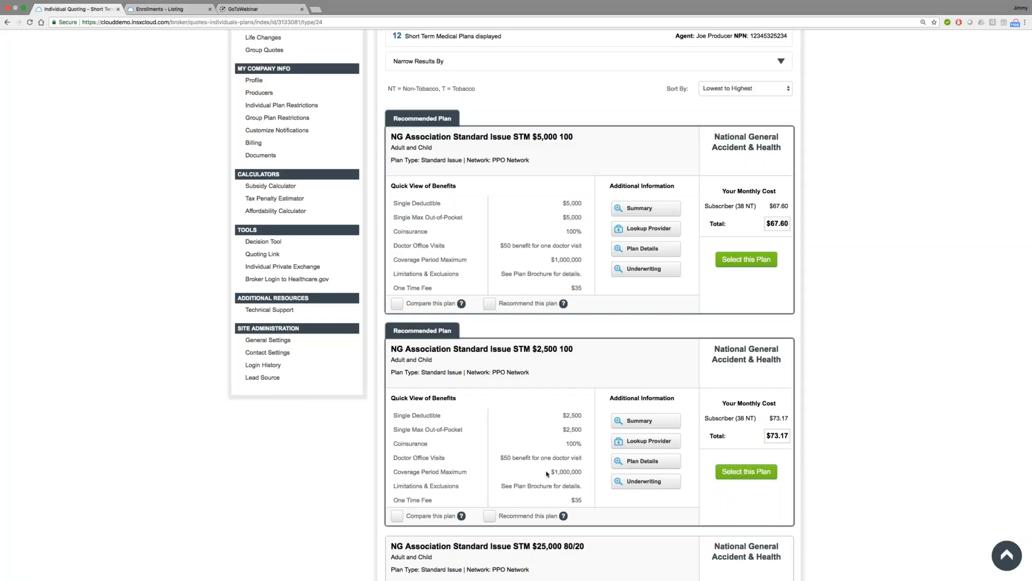
pyautogui.click(745, 473)
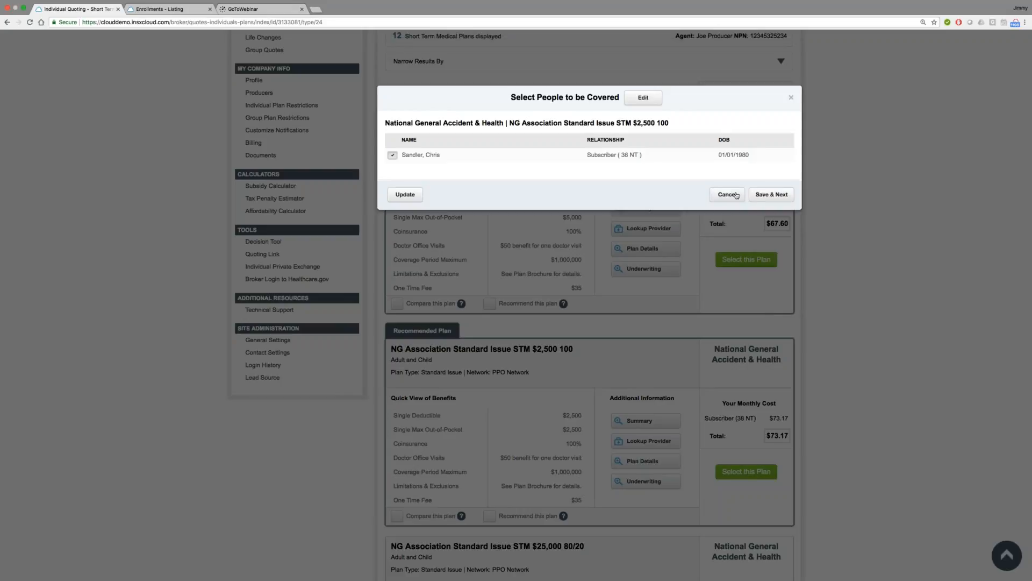
pyautogui.click(736, 194)
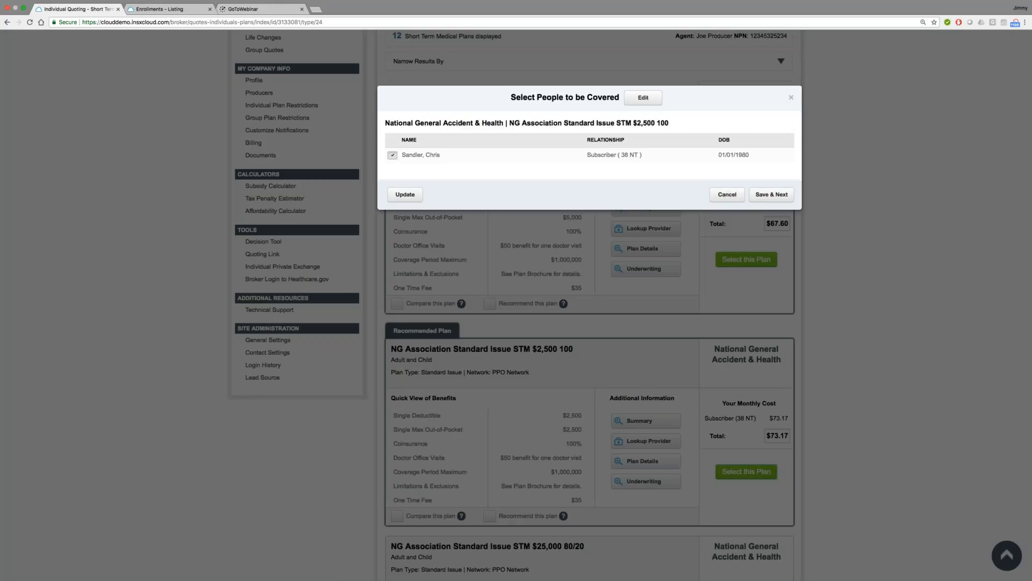
pyautogui.click(772, 194)
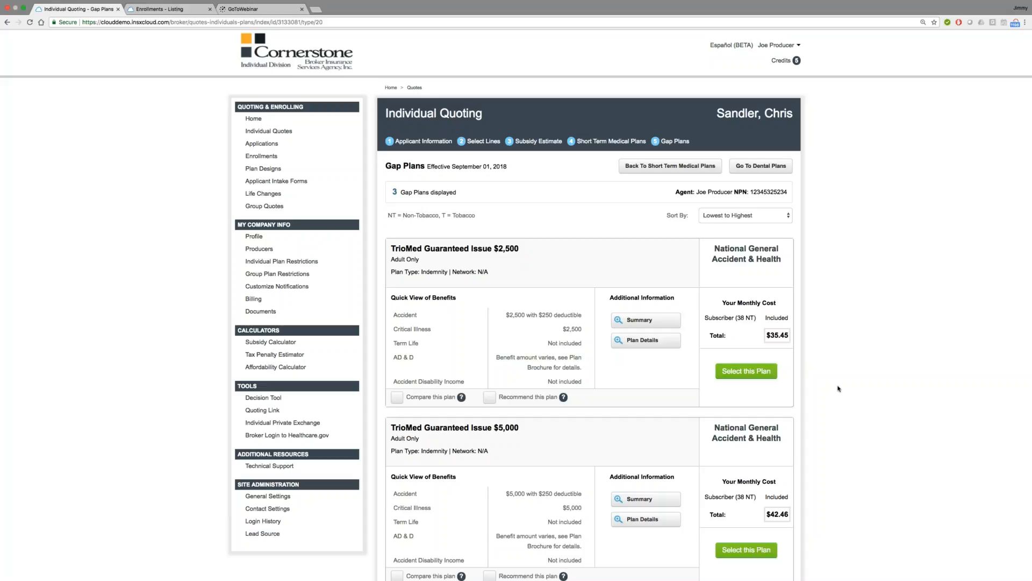
# Step: Select the TrioMed Guaranteed Issue $2,500 gap plan with a 09/13/2018 effective date and continue to the dental plans
pyautogui.scroll(-1, 893, 376)
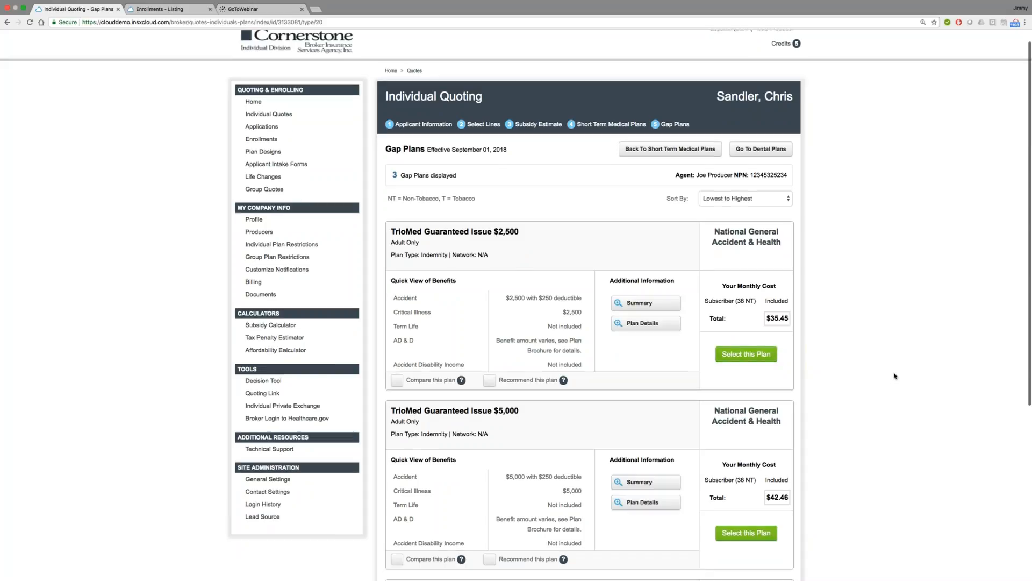
pyautogui.scroll(-4, 895, 376)
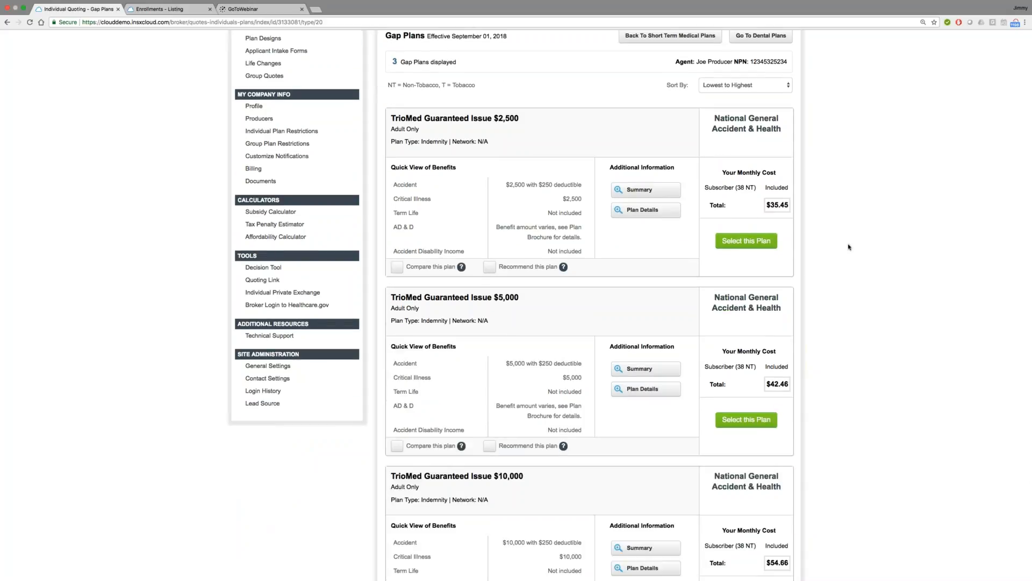
pyautogui.scroll(-5, 852, 324)
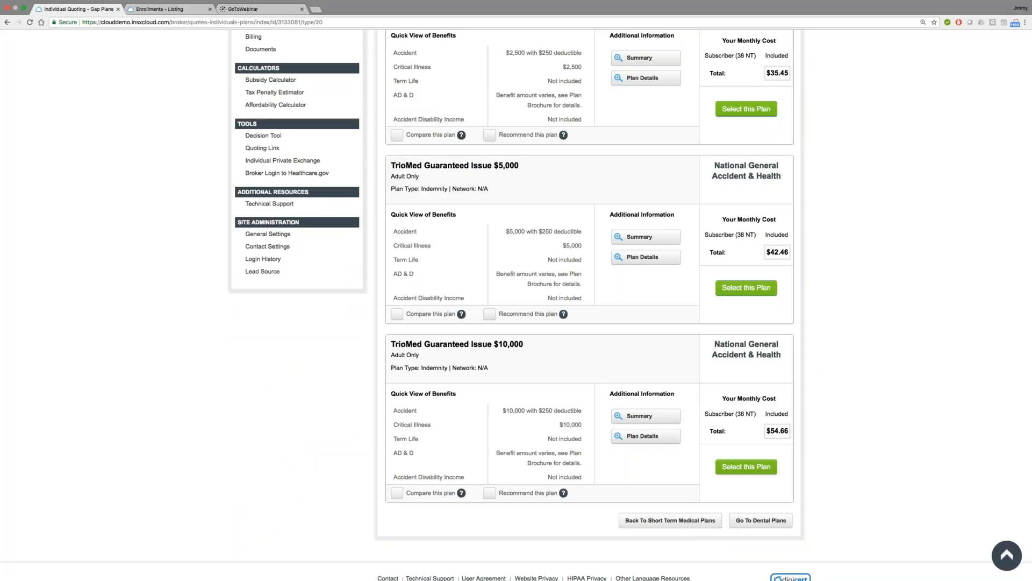
pyautogui.scroll(1, 907, 434)
pyautogui.scroll(5, 908, 434)
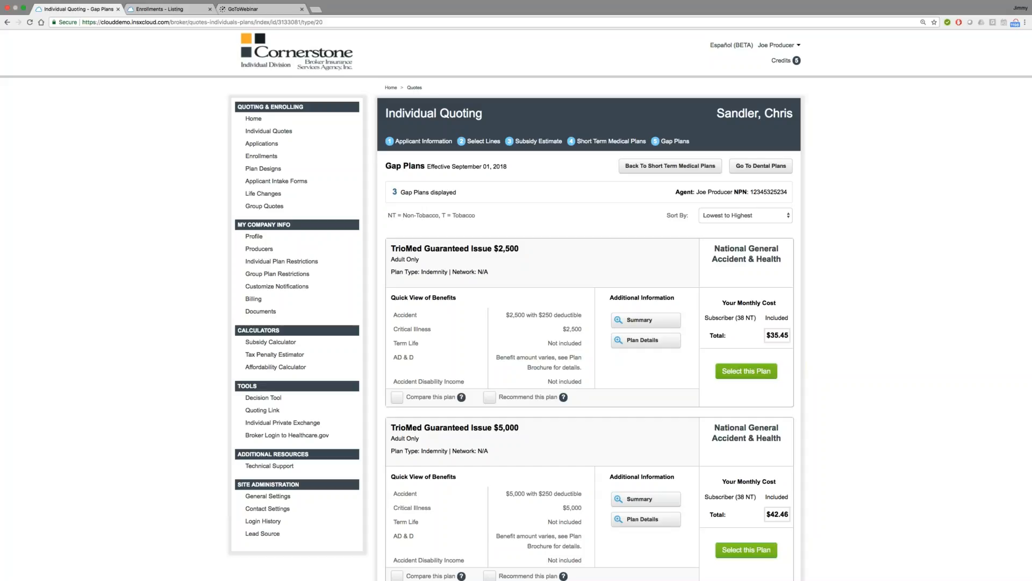
pyautogui.click(757, 372)
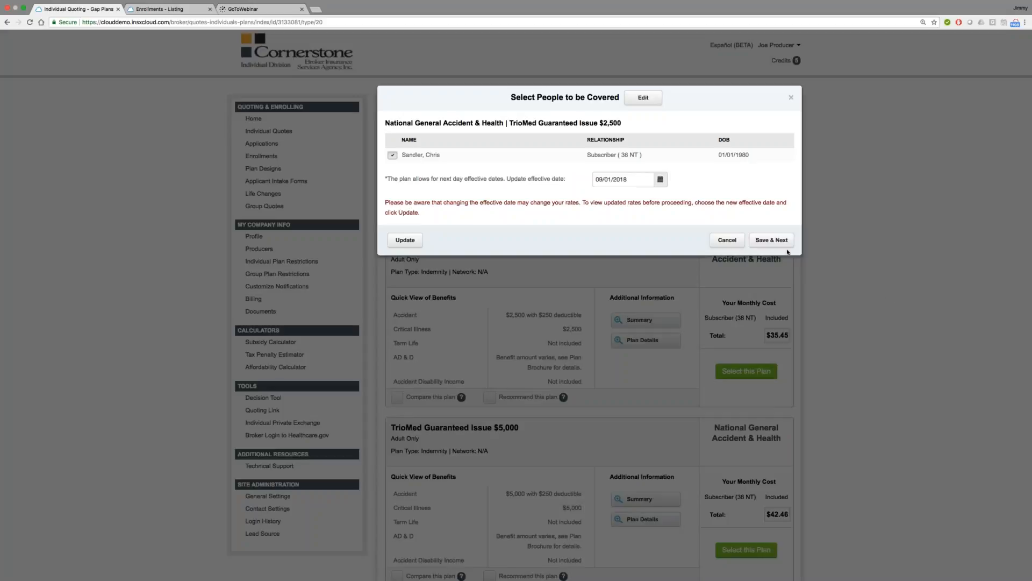
pyautogui.click(660, 179)
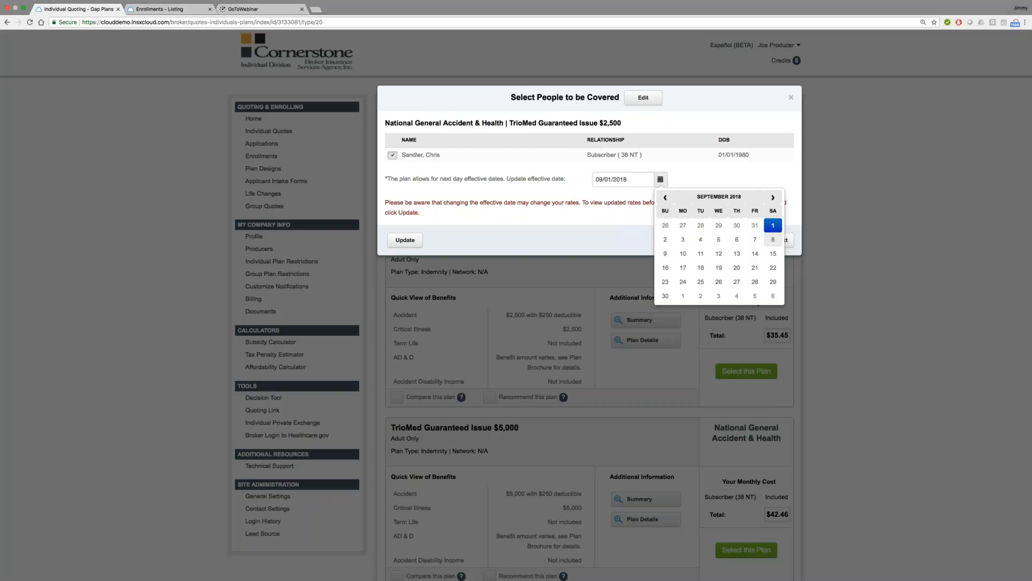
pyautogui.click(737, 254)
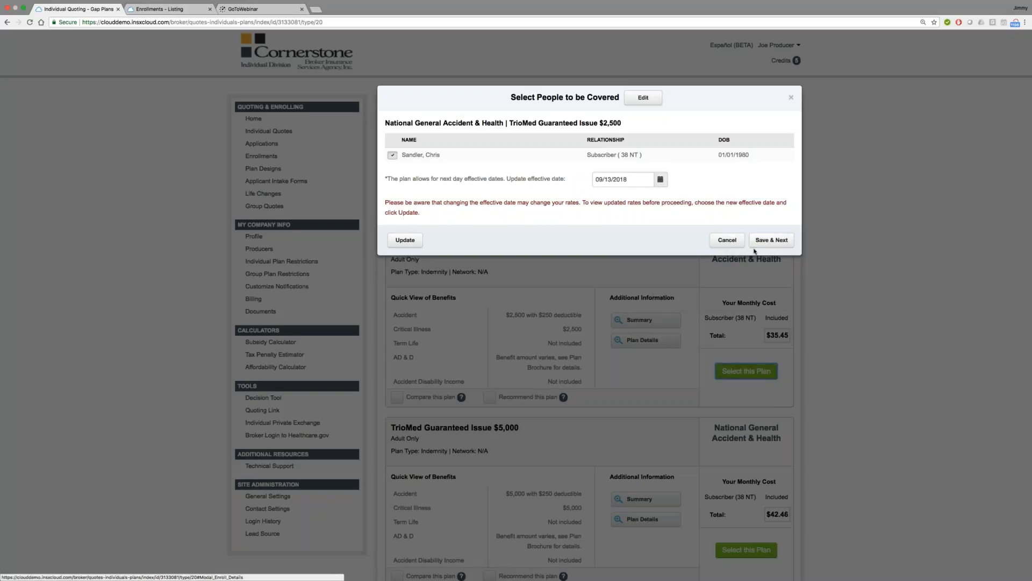
pyautogui.click(771, 240)
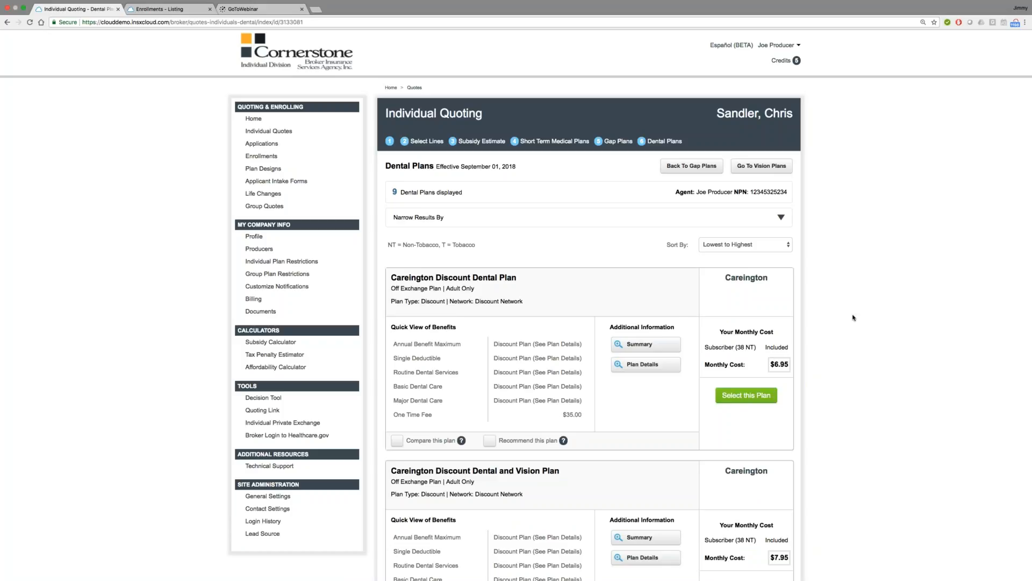
# Step: Examine the benefits, monthly costs and purchase conditions of the discount, DentaTrust and Renaissance dental plans
pyautogui.scroll(-2, 853, 318)
pyautogui.scroll(-4, 853, 318)
pyautogui.scroll(4, 646, 318)
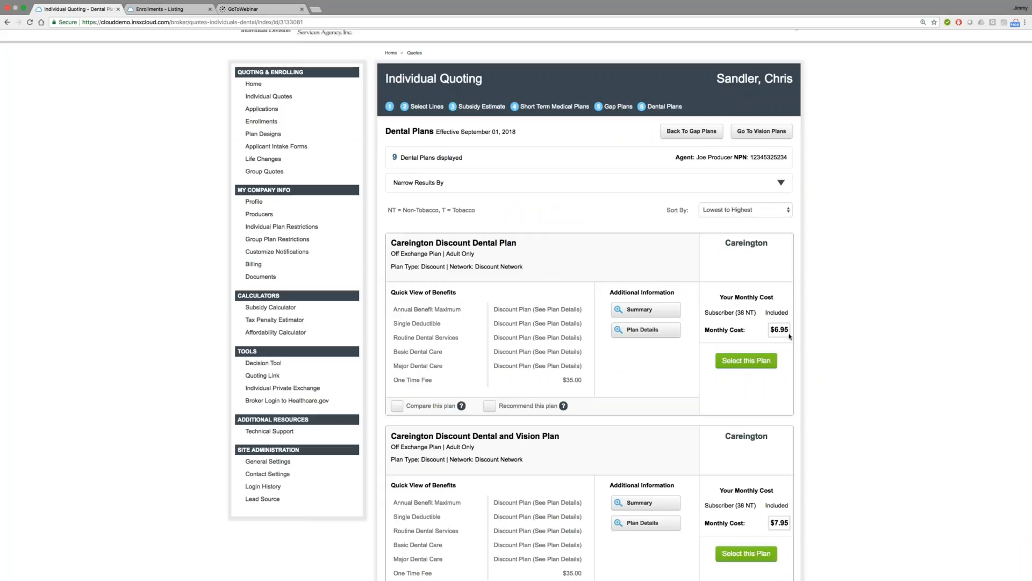
pyautogui.scroll(-1, 904, 366)
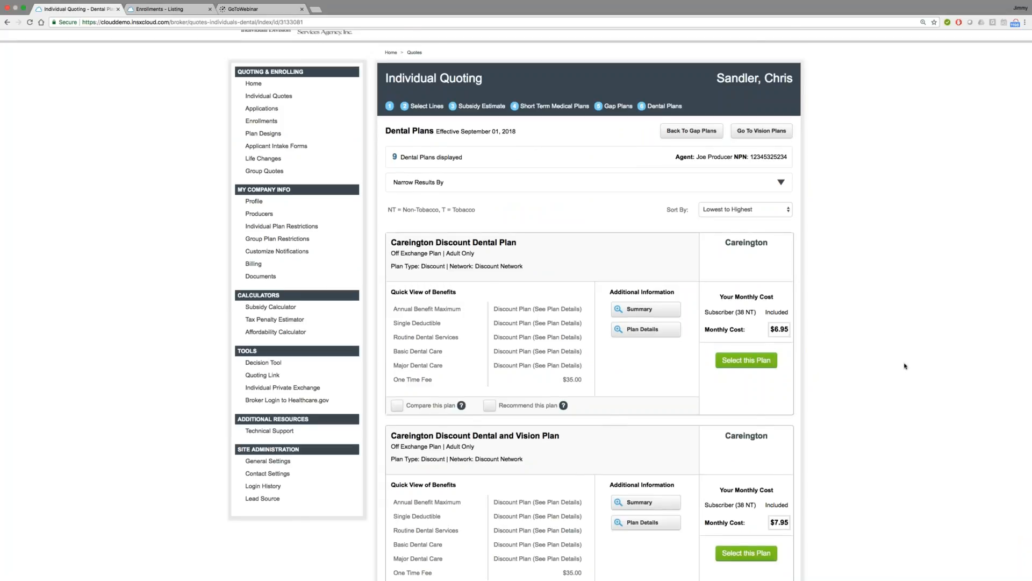
pyautogui.scroll(-15, 904, 366)
pyautogui.scroll(-4, 901, 386)
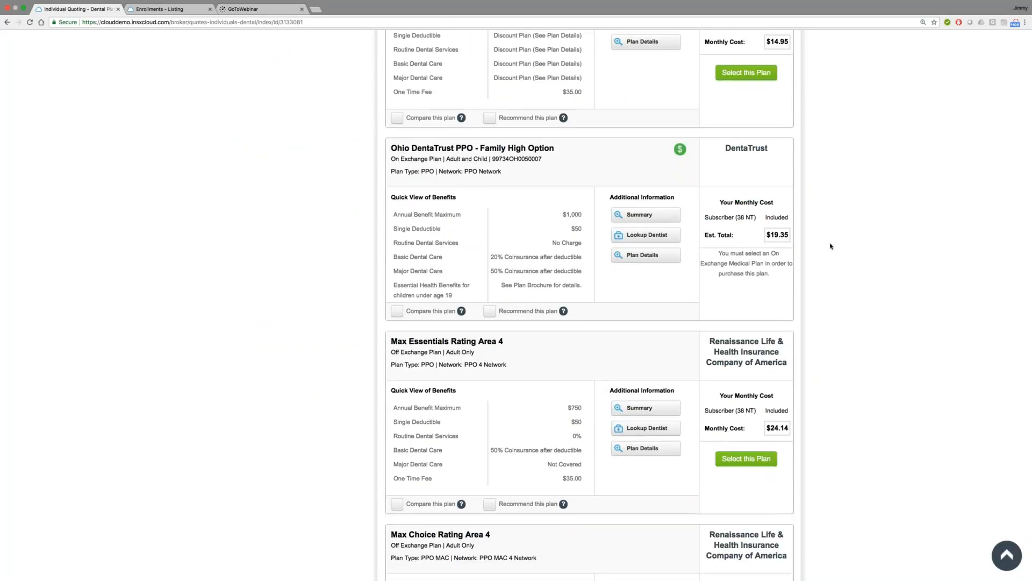
pyautogui.scroll(-1, 830, 250)
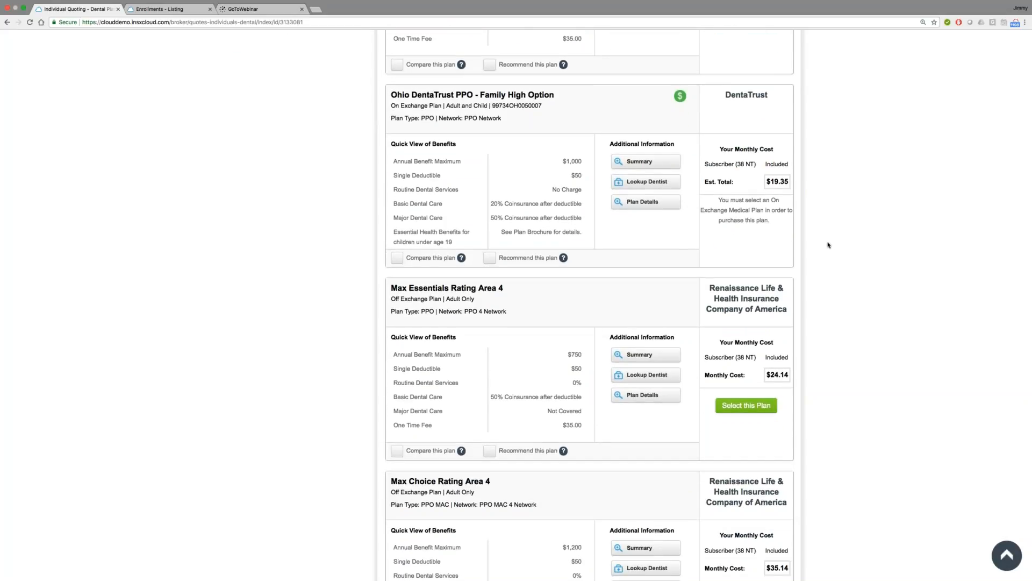
pyautogui.scroll(1, 829, 245)
pyautogui.scroll(-1, 828, 245)
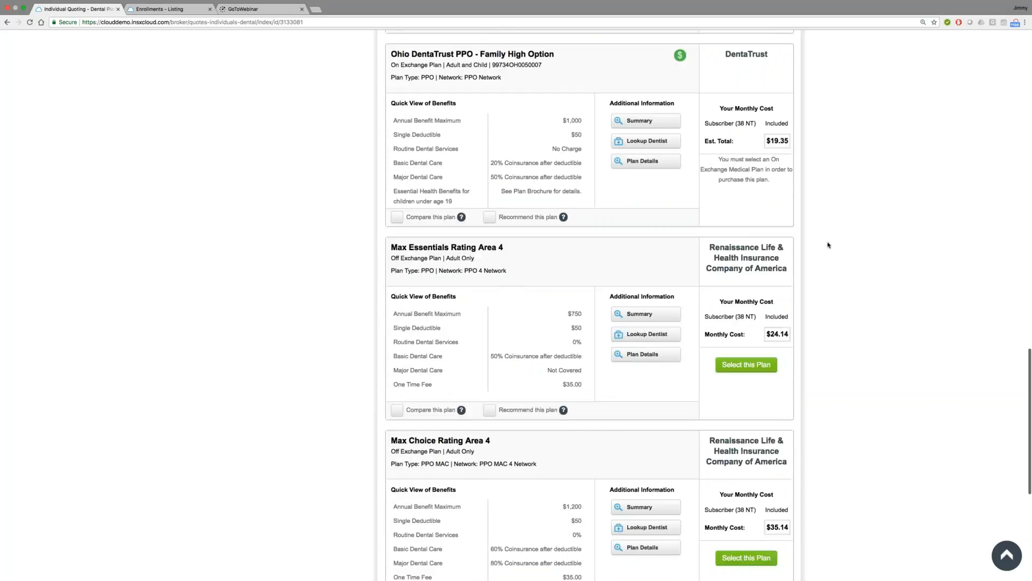
pyautogui.scroll(-1, 828, 246)
pyautogui.scroll(1, 829, 243)
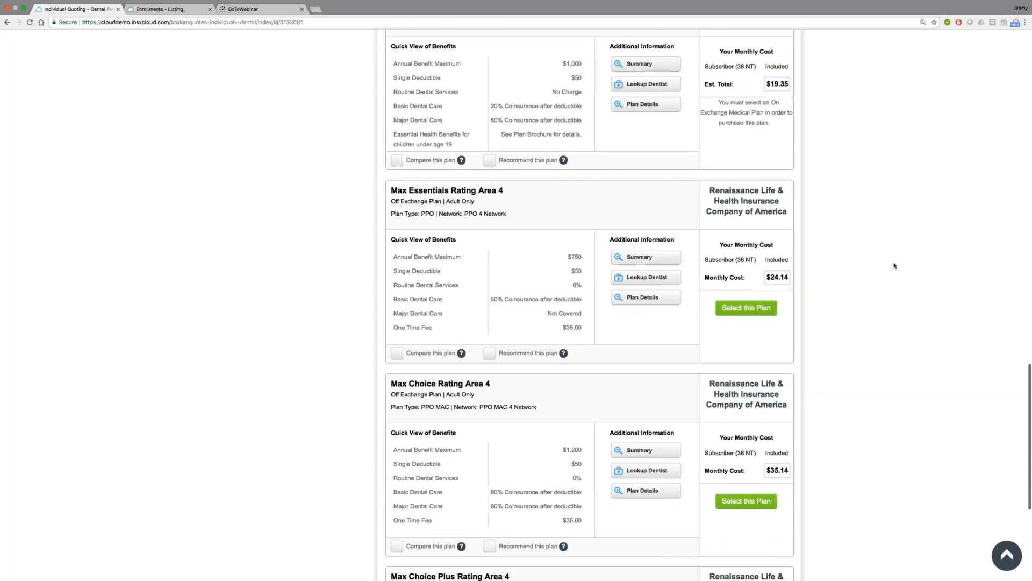
pyautogui.scroll(-5, 895, 265)
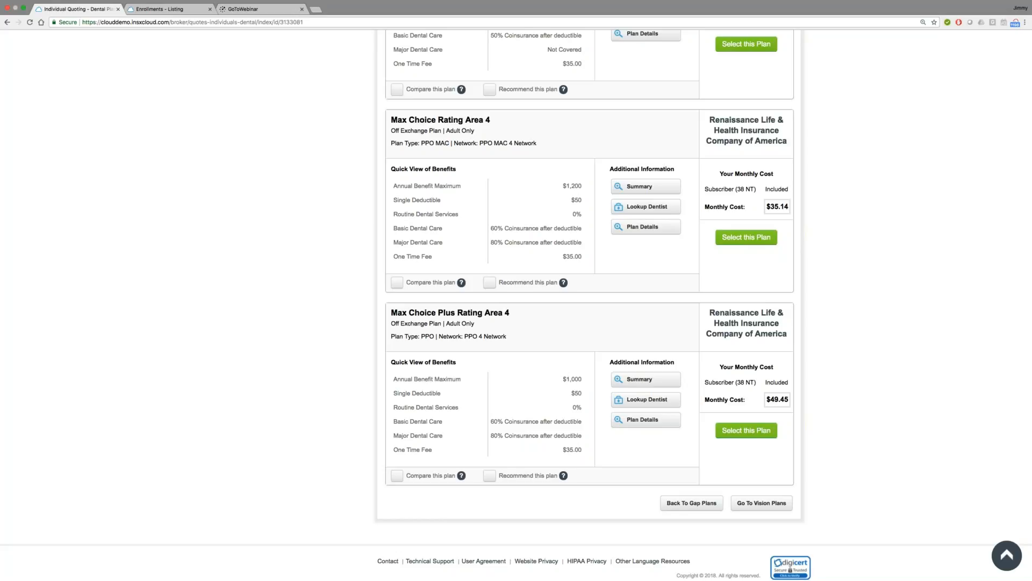
# Step: Select the Careington Discount Dental Plan for the subscriber and continue to the vision plans
pyautogui.scroll(20, 814, 384)
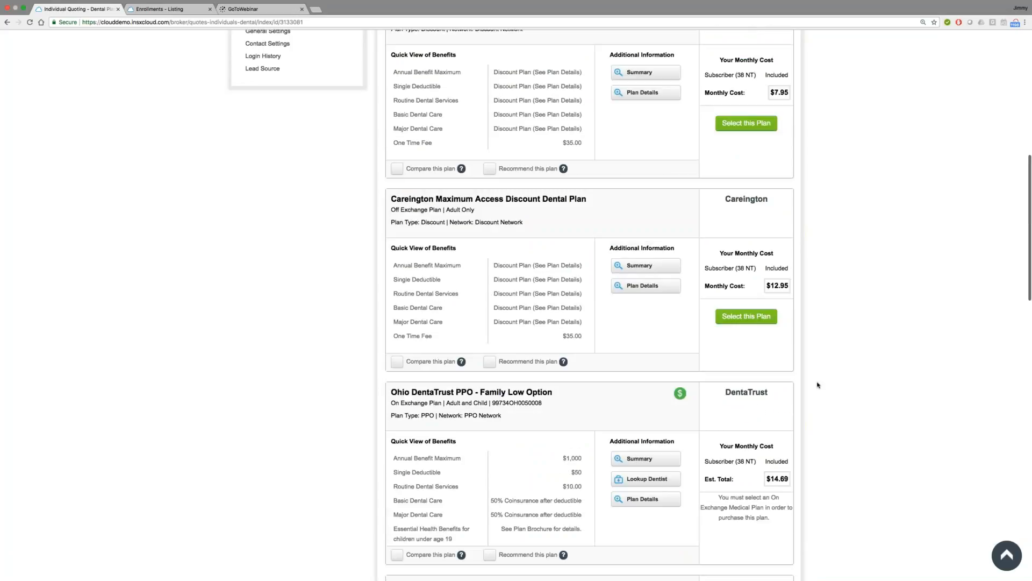
pyautogui.scroll(2, 815, 385)
pyautogui.click(728, 399)
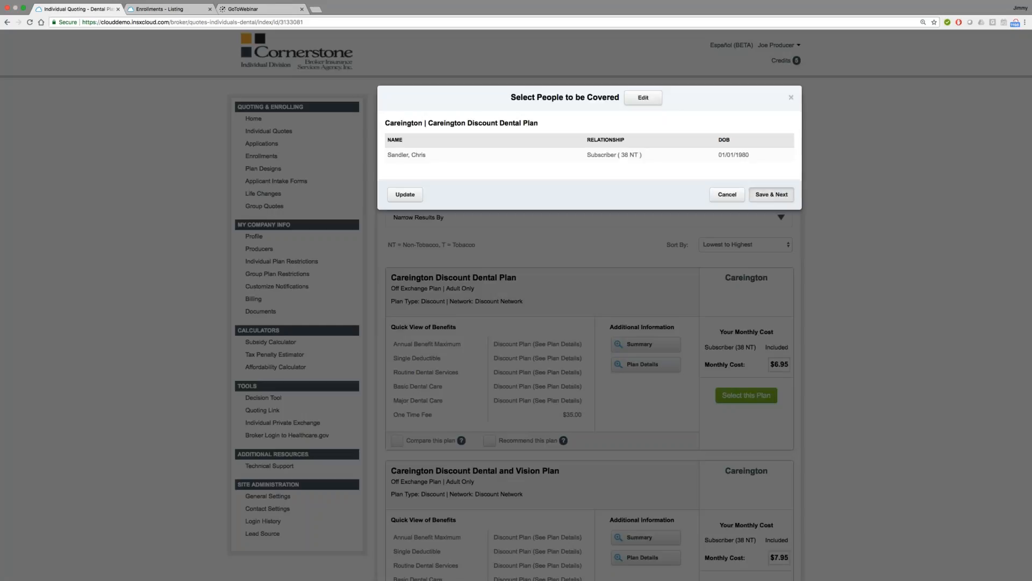
pyautogui.click(771, 194)
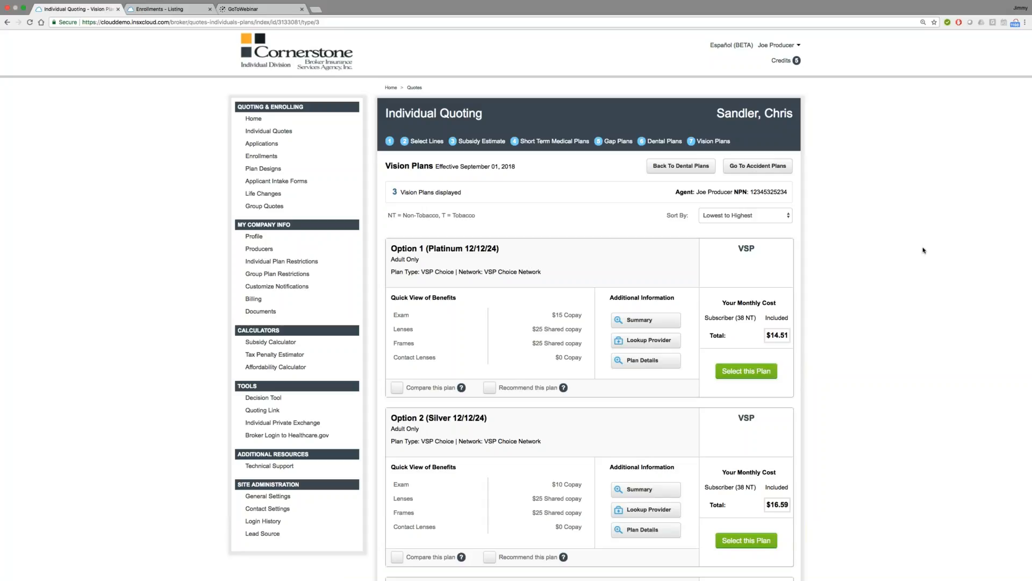
# Step: Compare the VSP vision plans, select Option 1 (Platinum 12/12/24) for the subscriber, and continue to the accident plans
pyautogui.scroll(-1, 923, 250)
pyautogui.scroll(-5, 897, 264)
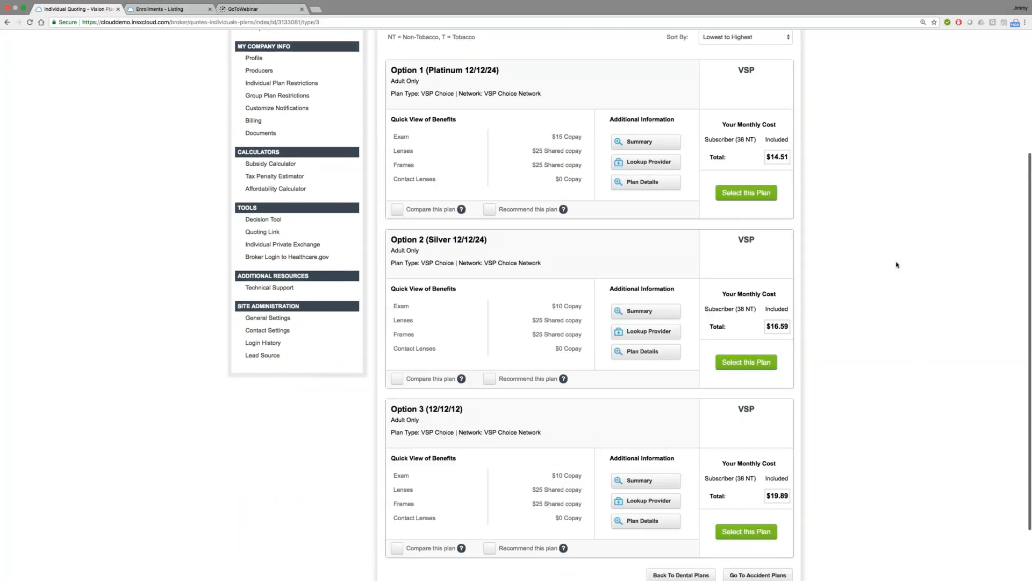
pyautogui.scroll(5, 897, 264)
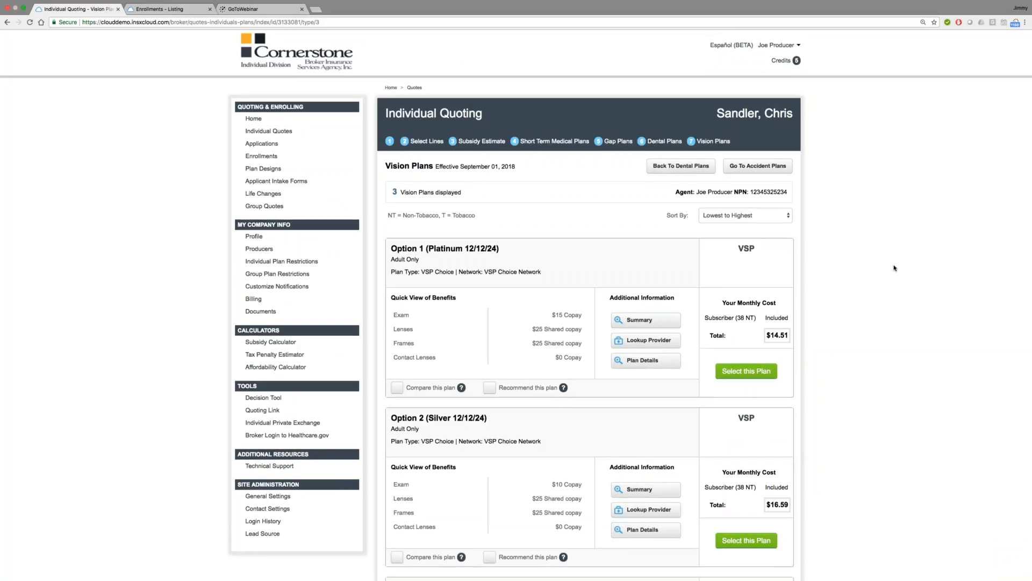
pyautogui.scroll(-5, 894, 267)
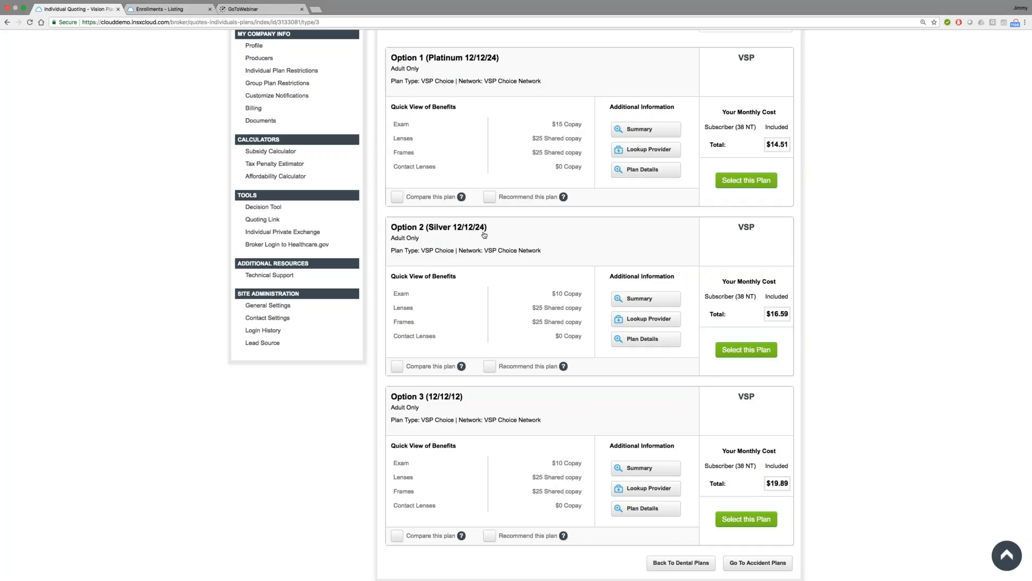
pyautogui.scroll(1, 484, 235)
pyautogui.scroll(4, 590, 433)
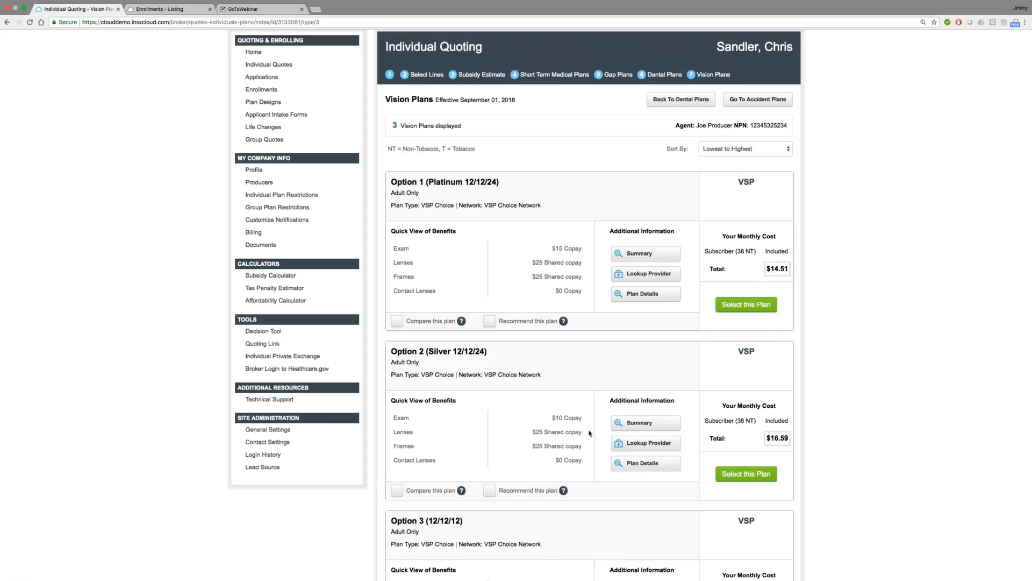
pyautogui.click(727, 310)
pyautogui.click(772, 194)
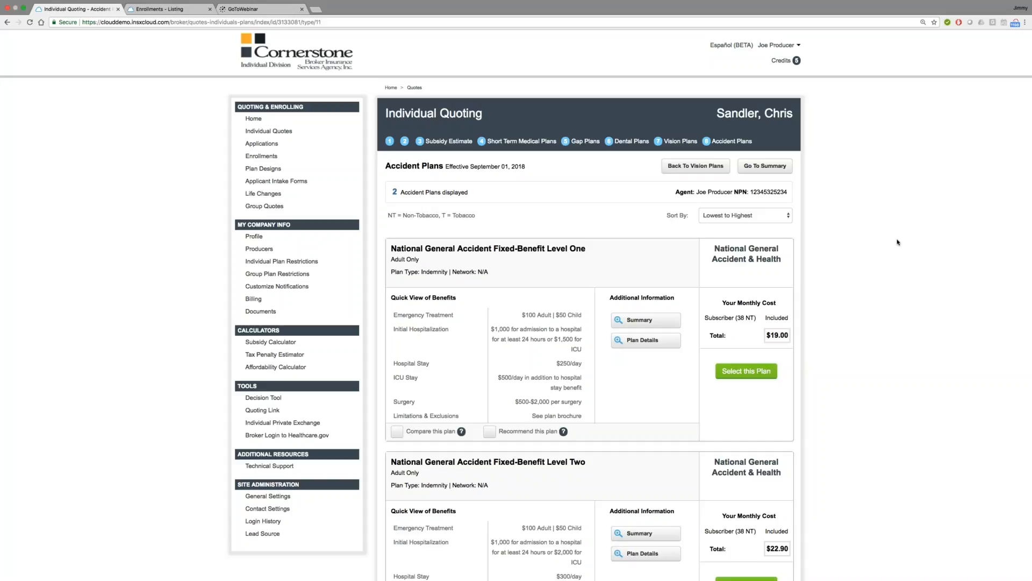
# Step: Look over the National General accident plans and go to the quote summary without selecting one
pyautogui.scroll(-2, 897, 242)
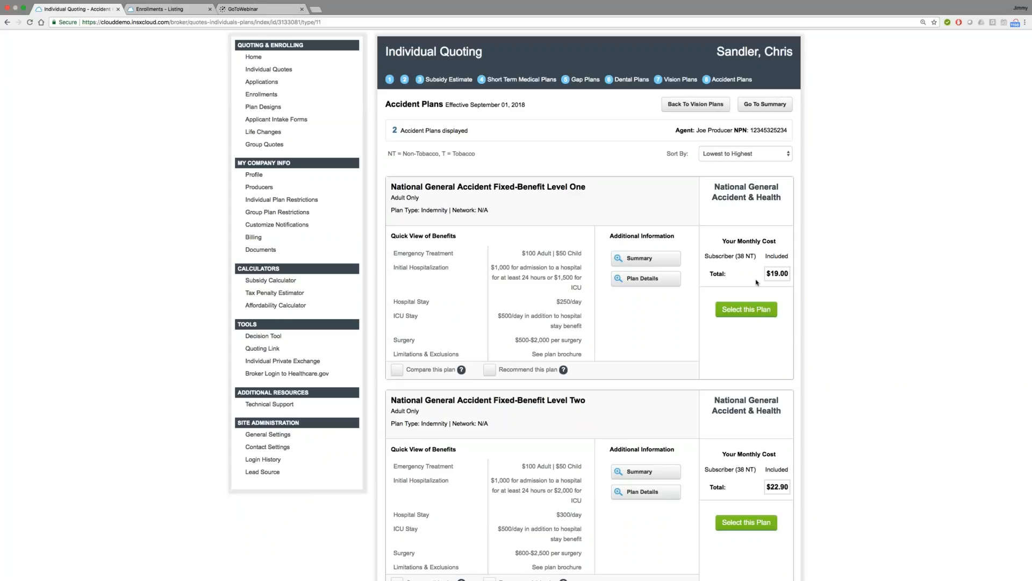
pyautogui.scroll(1, 757, 282)
pyautogui.scroll(2, 763, 216)
pyautogui.click(766, 166)
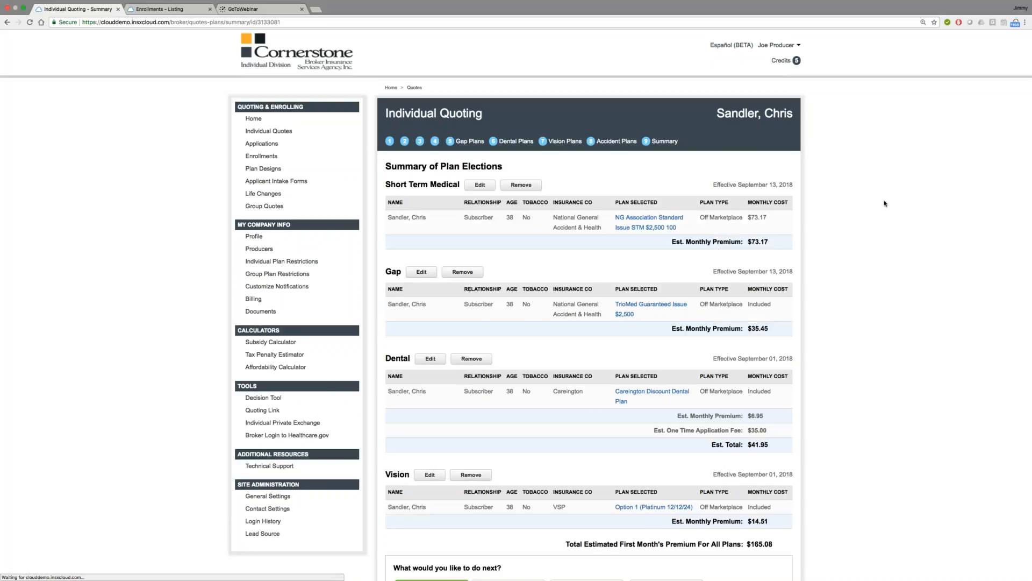
# Step: Review the dental application fee and total first-month premium in the plan elections summary, and start the application
pyautogui.scroll(-1, 885, 205)
pyautogui.scroll(-2, 886, 204)
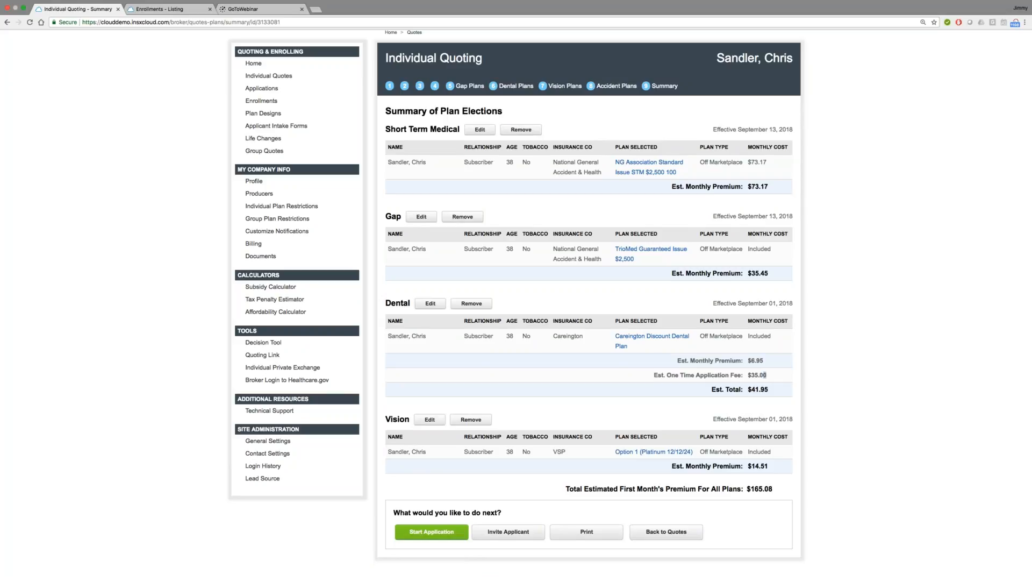
pyautogui.moveTo(765, 375); pyautogui.dragTo(748, 374)
pyautogui.click(748, 374)
pyautogui.moveTo(771, 488); pyautogui.dragTo(747, 488)
pyautogui.click(913, 311)
pyautogui.click(444, 536)
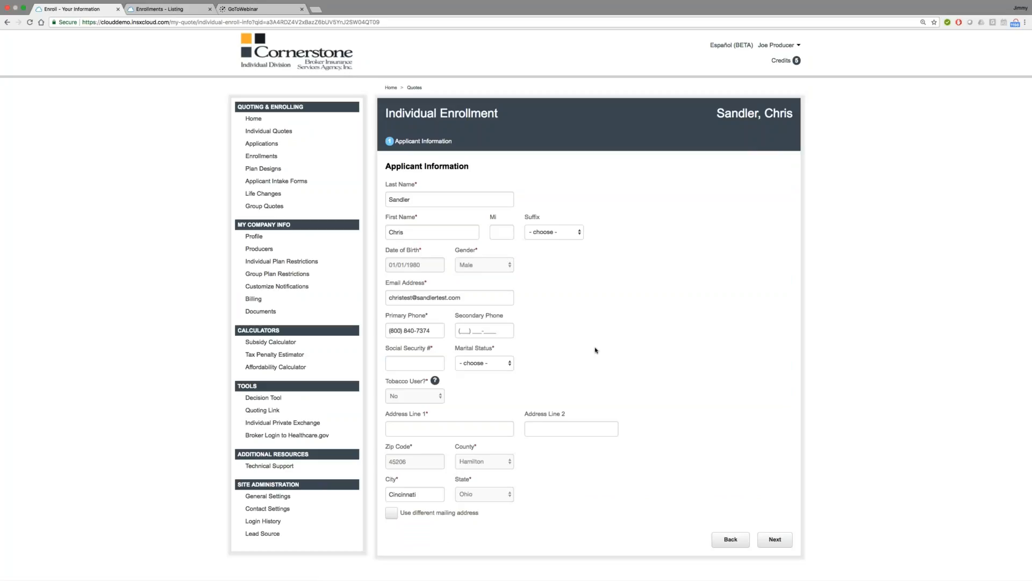
# Step: Enter the applicant's Social Security number and set the marital status to Single
pyautogui.click(417, 365)
pyautogui.click(475, 364)
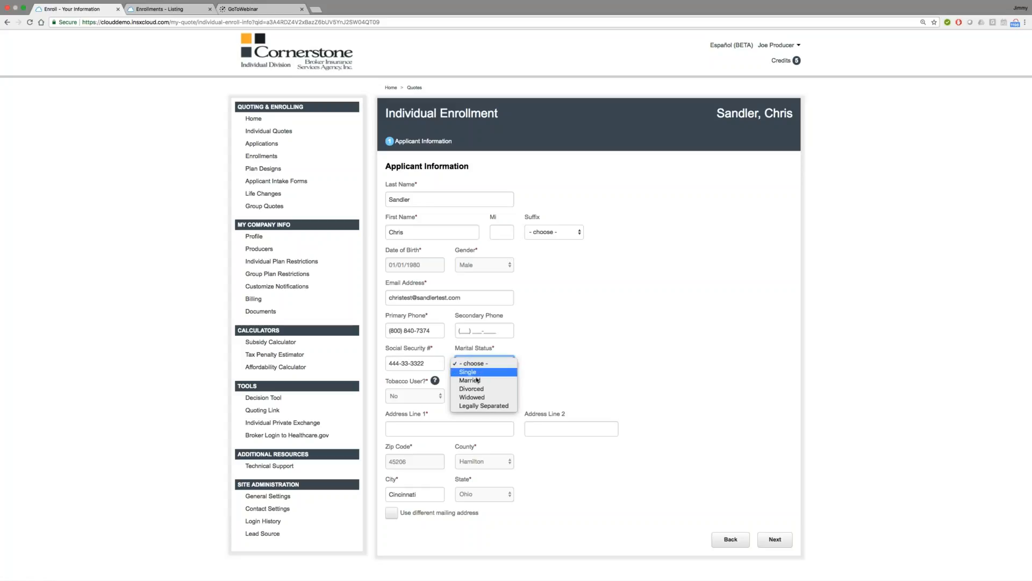
pyautogui.click(468, 371)
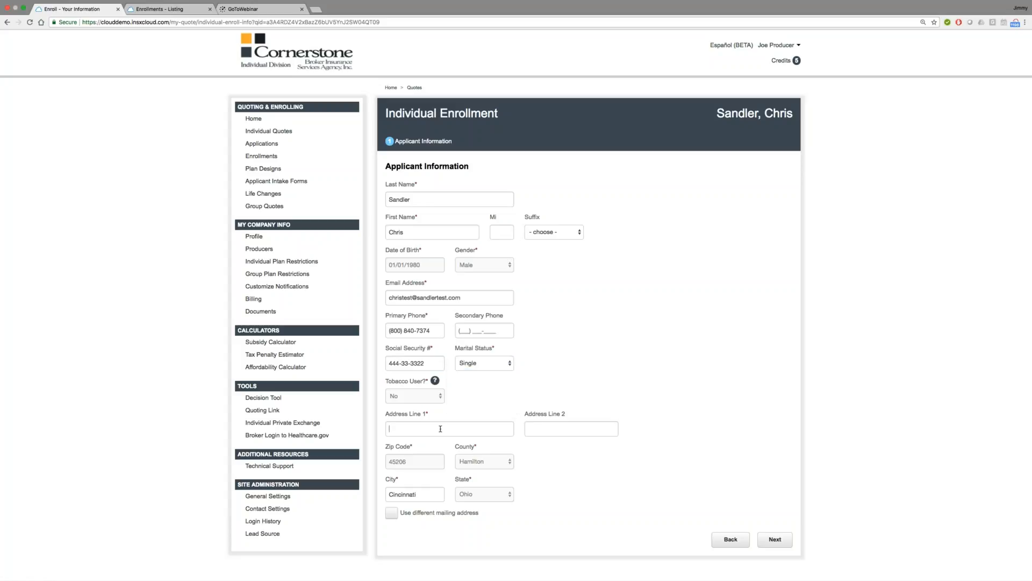
# Step: Fill in the applicant's street address and continue to the additional questions
pyautogui.click(441, 429)
pyautogui.write('123')
pyautogui.press('Down')
pyautogui.press('Return')
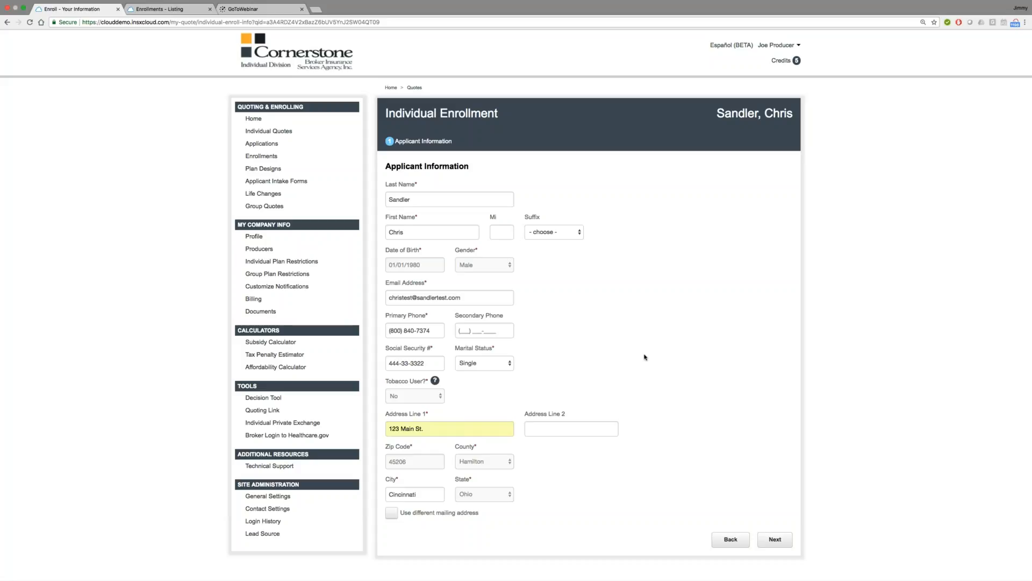
pyautogui.click(777, 542)
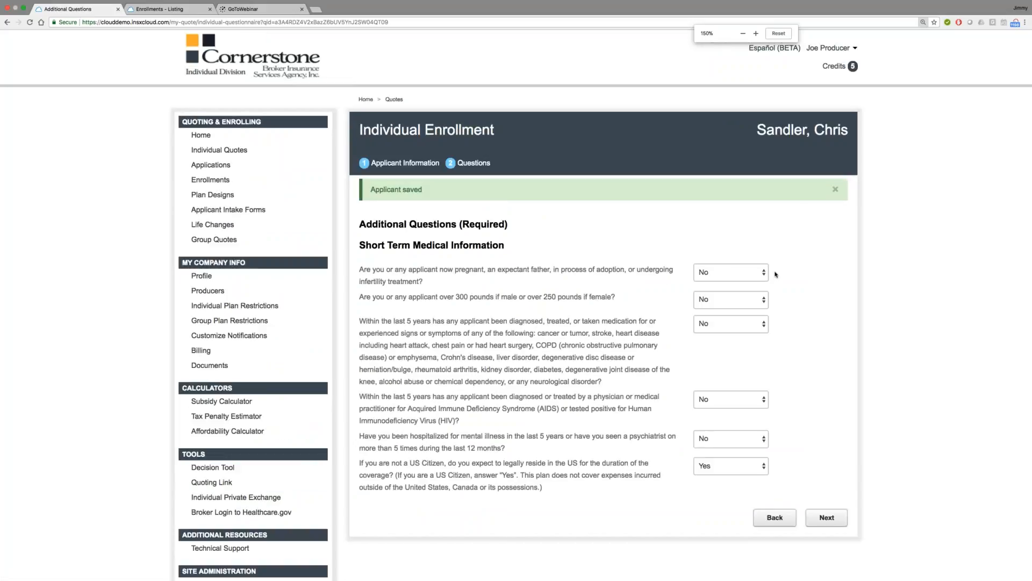
# Step: Review the short-term medical health questions with their existing answers and continue to the summary
pyautogui.press('super+plus')
pyautogui.scroll(-4, 776, 274)
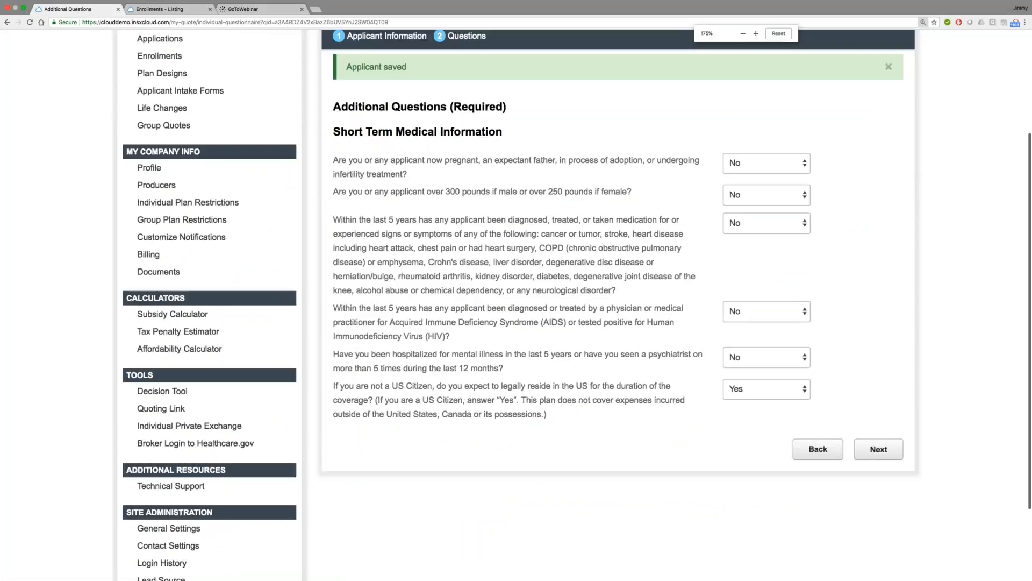
pyautogui.scroll(1, 618, 301)
pyautogui.scroll(-1, 618, 301)
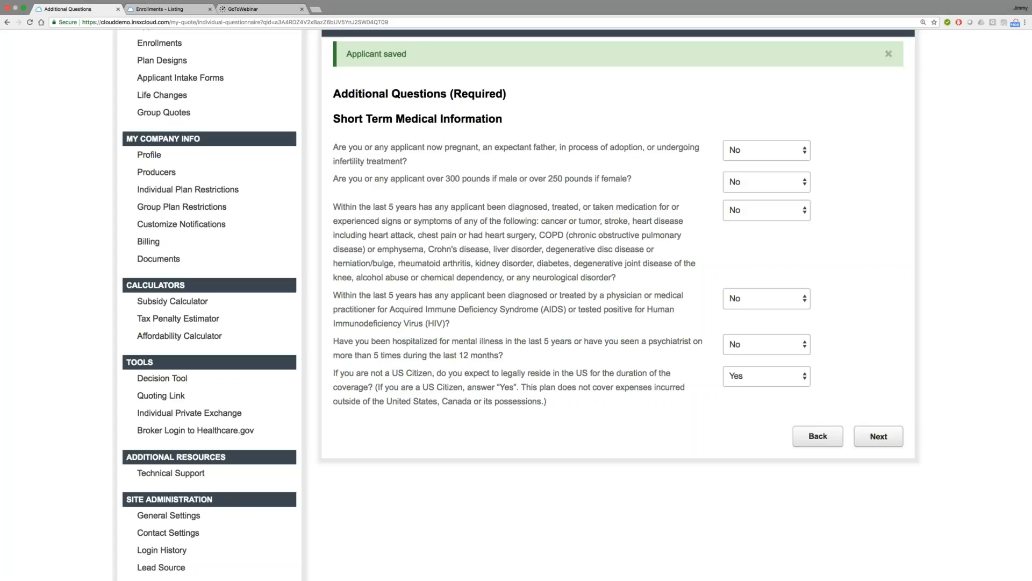
pyautogui.click(881, 441)
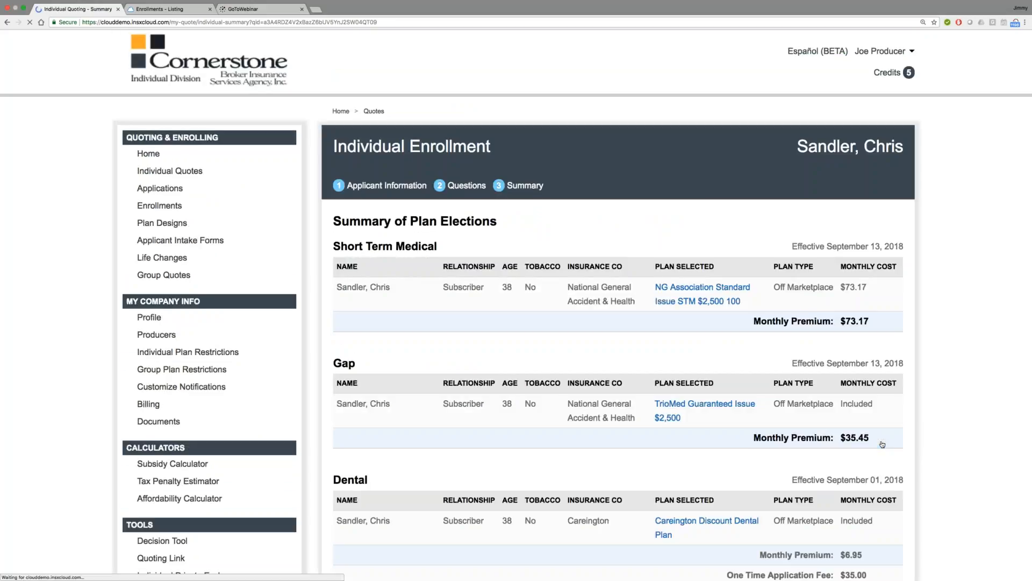
# Step: Review the short-term medical, gap, dental and vision elections in the enrollment summary, and continue to the electronic signature agreement
pyautogui.press('super+minus')
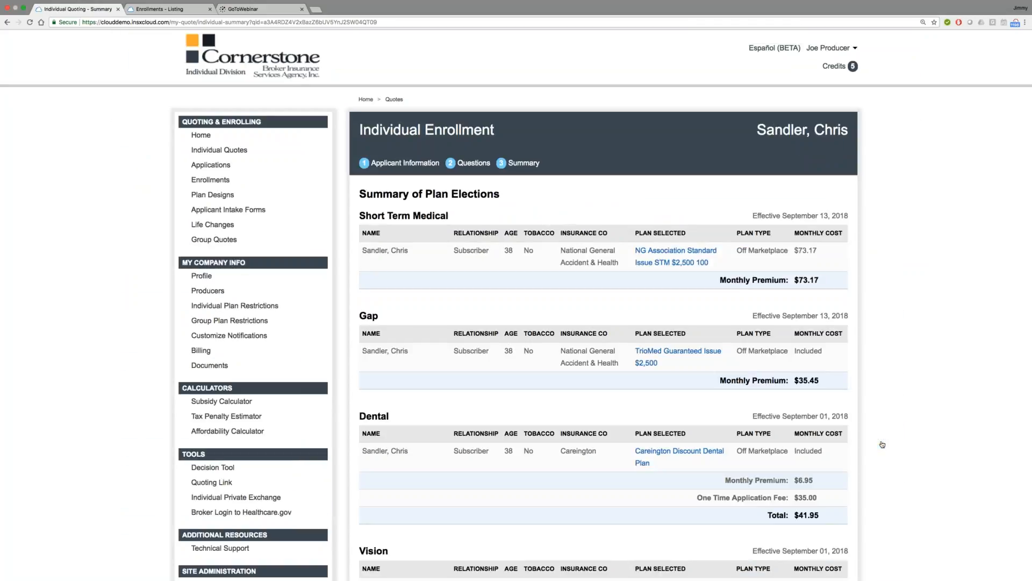
pyautogui.scroll(-5, 882, 444)
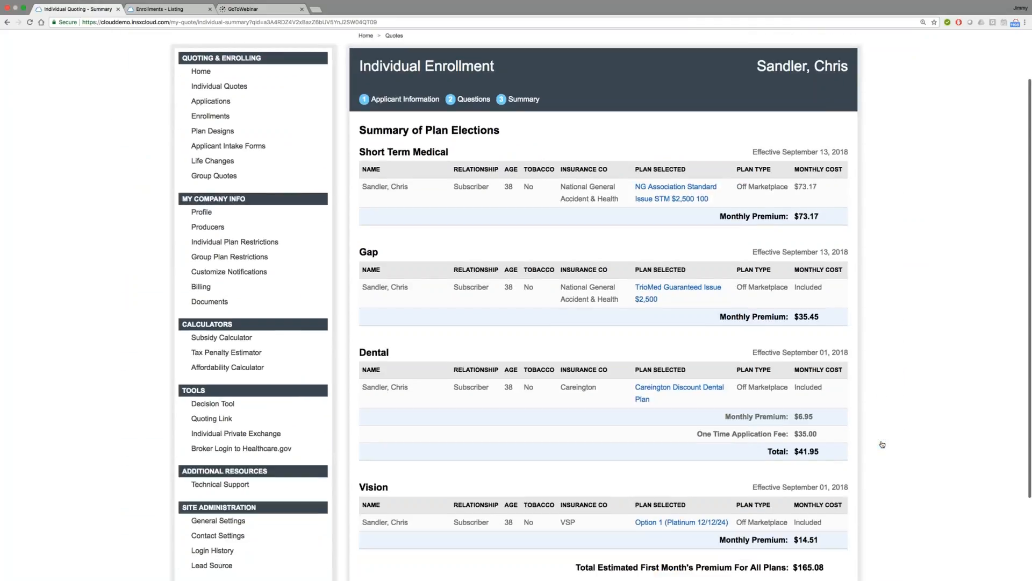
pyautogui.scroll(-2, 882, 444)
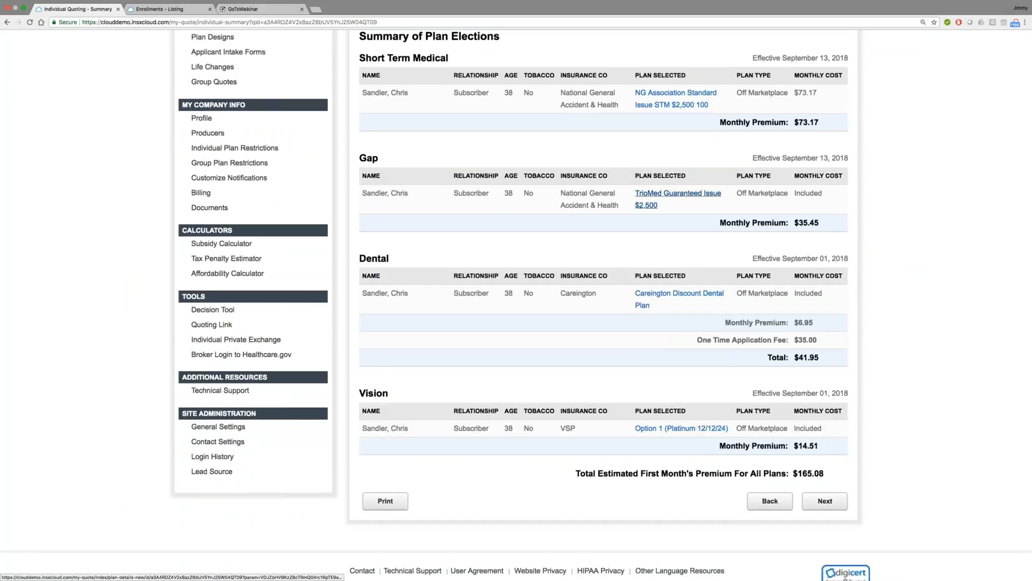
pyautogui.click(826, 501)
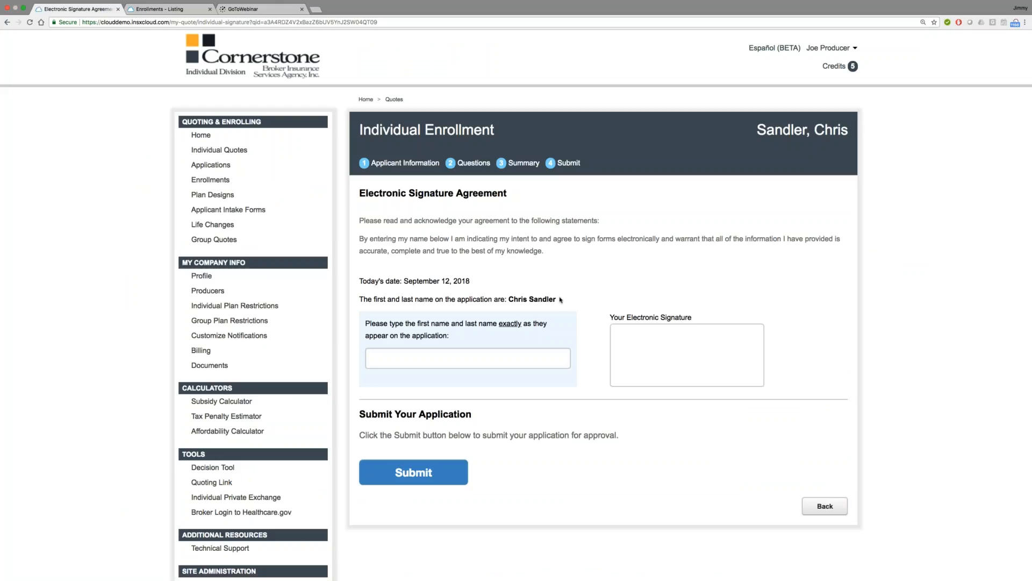
# Step: Copy the applicant's full name from the agreement into the name field to produce the electronic signature
pyautogui.moveTo(559, 300); pyautogui.dragTo(511, 299)
pyautogui.press('super+c')
pyautogui.click(472, 358)
pyautogui.press('super+v')
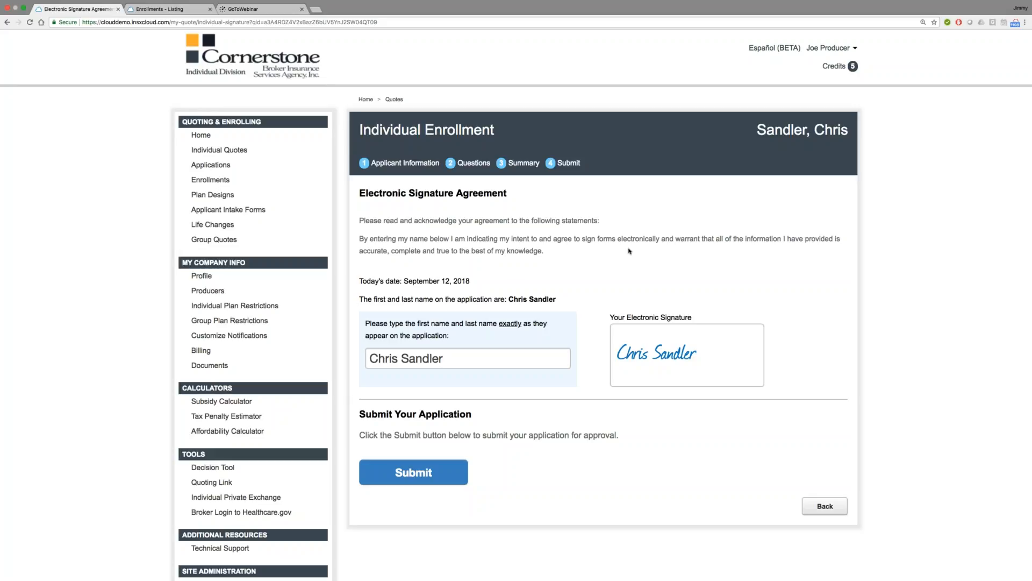
# Step: Open the submitted DentaTrust-PPO Family High Option enrollment in the demo agency portal, and return to the Cornerstone portal's home page
pyautogui.click(183, 19)
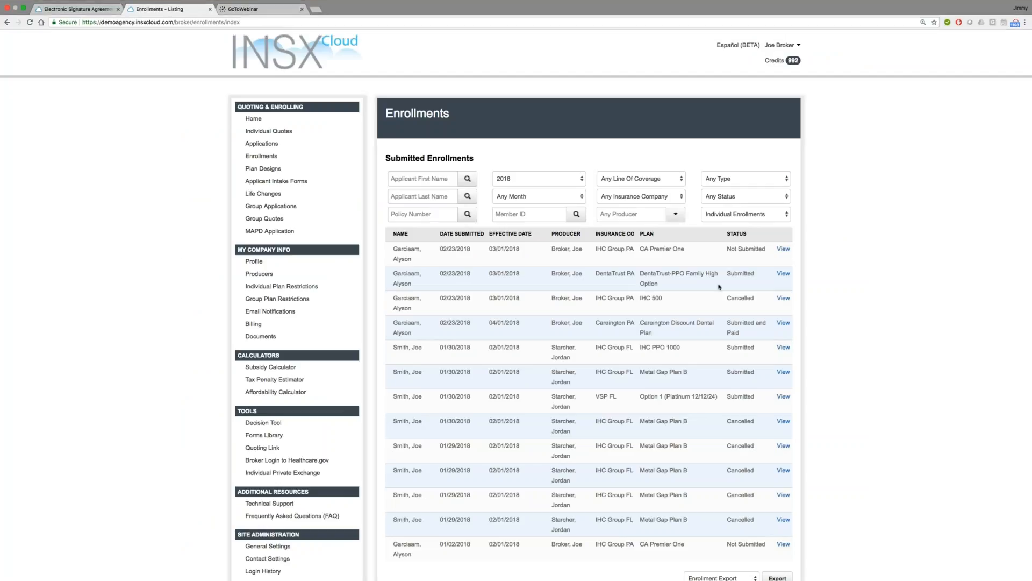
pyautogui.click(784, 274)
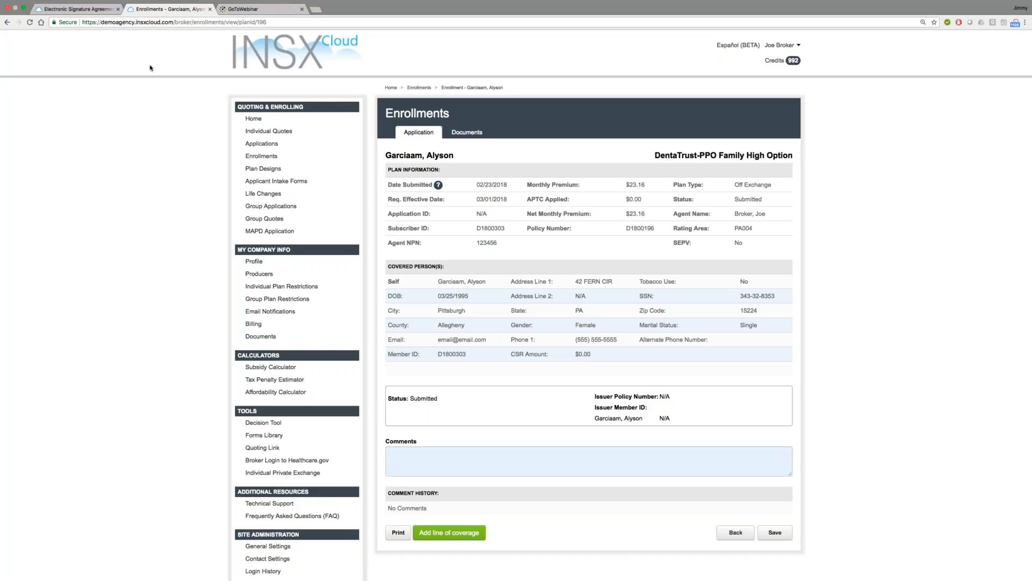
pyautogui.click(82, 11)
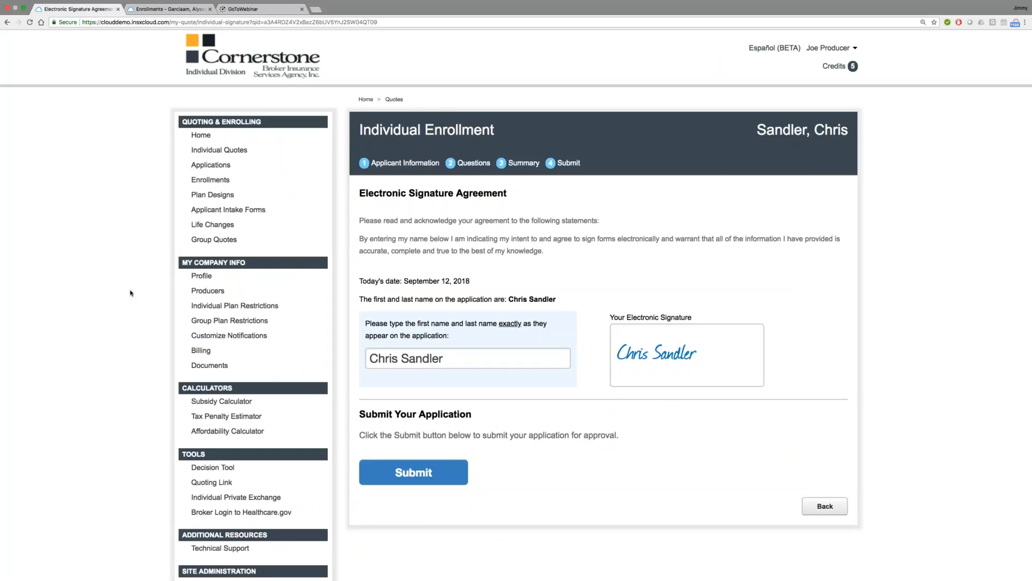
pyautogui.click(201, 135)
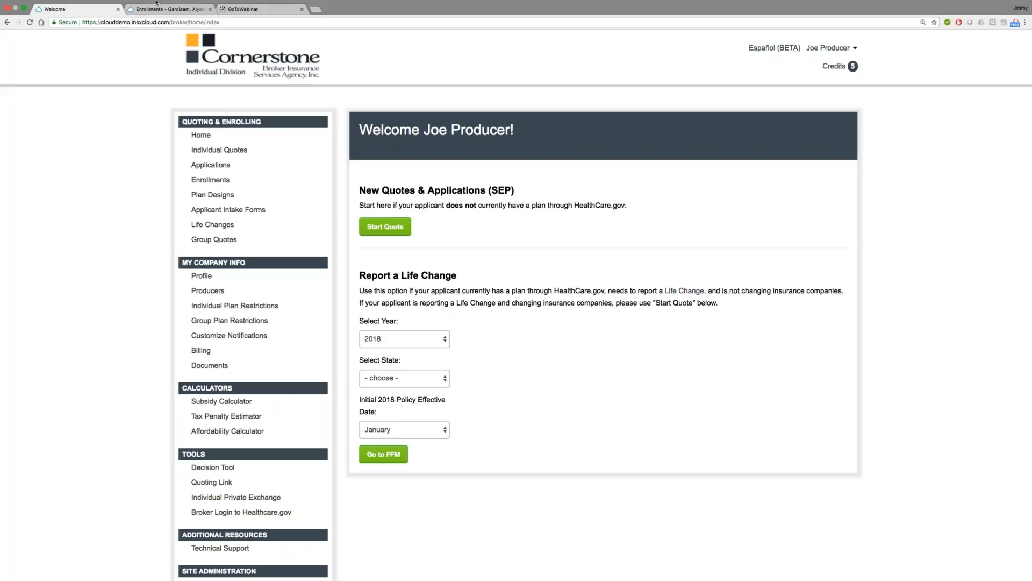
# Step: Look over the plan and covered-person details of the open dental enrollment, and go to the demo agency portal's home page
pyautogui.click(184, 20)
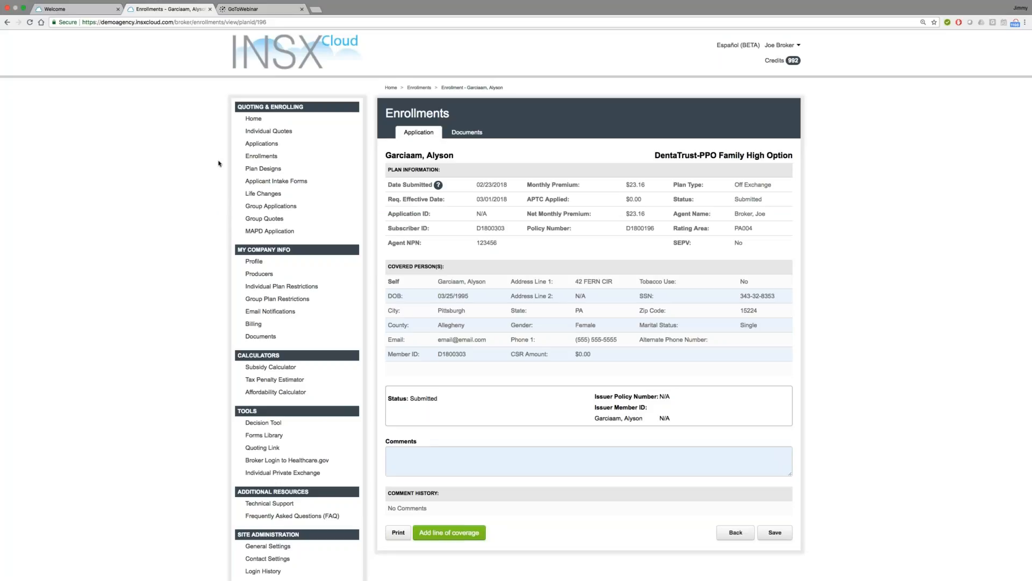
pyautogui.scroll(-1, 219, 163)
pyautogui.scroll(-1, 219, 163)
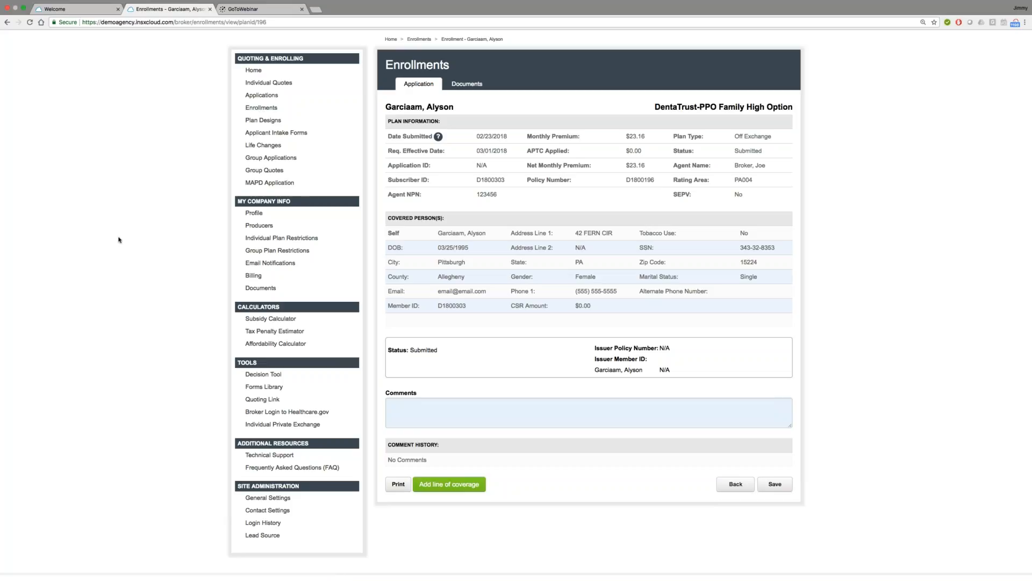
pyautogui.click(252, 72)
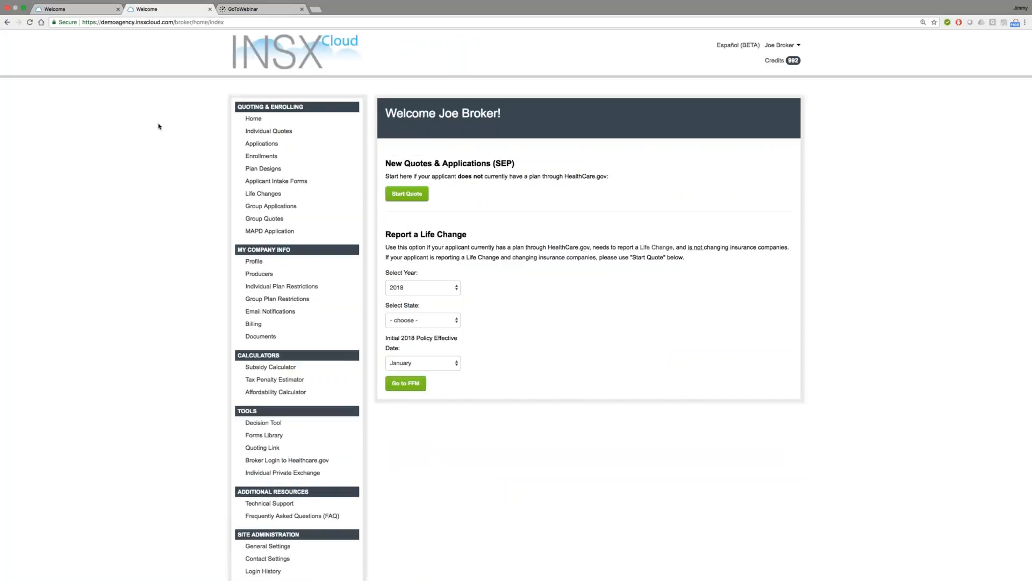
# Step: Switch back to the Cornerstone portal's home page
pyautogui.hotkey('ctrl', 'shift', 'Tab')
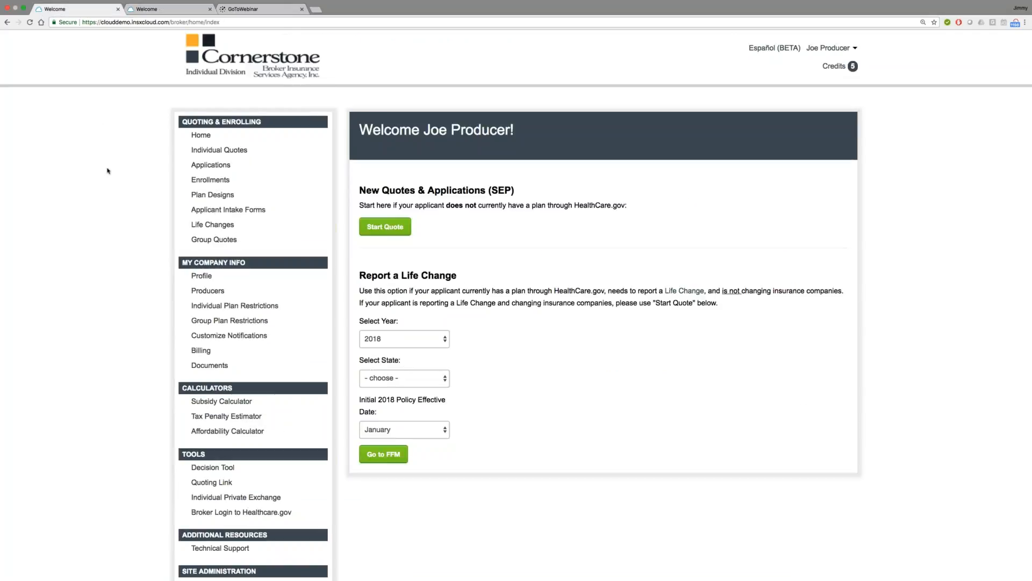
pyautogui.scroll(1, 107, 171)
pyautogui.scroll(-1, 107, 171)
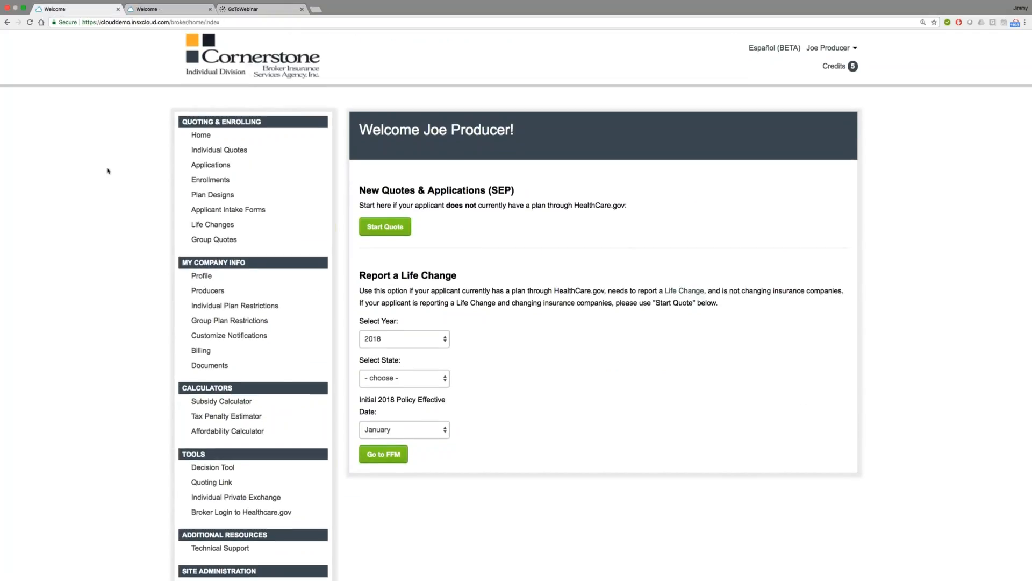
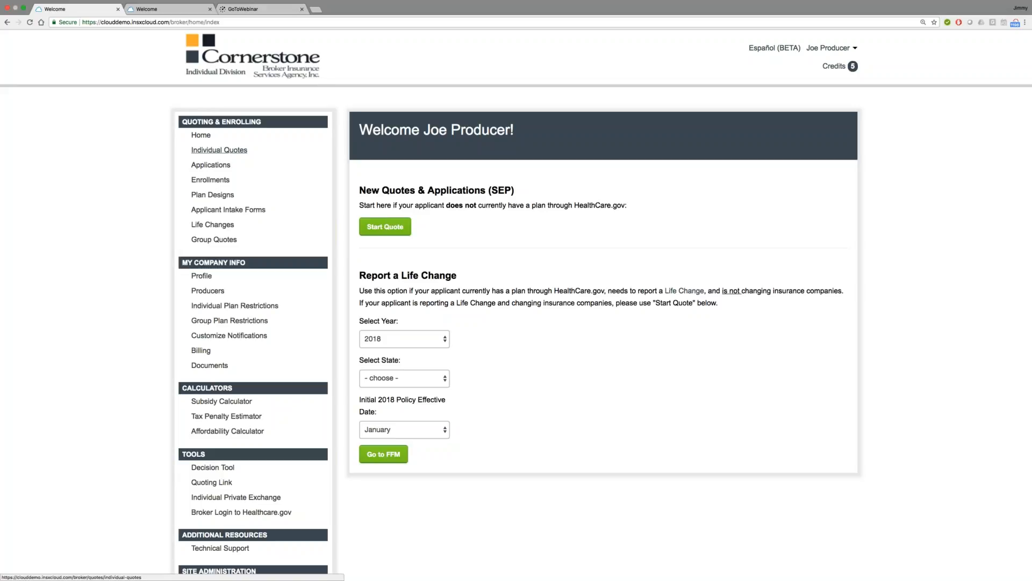
# Step: Open the individual quote created 08/16/2018 for editing, and go to its summary of plan elections
pyautogui.click(219, 150)
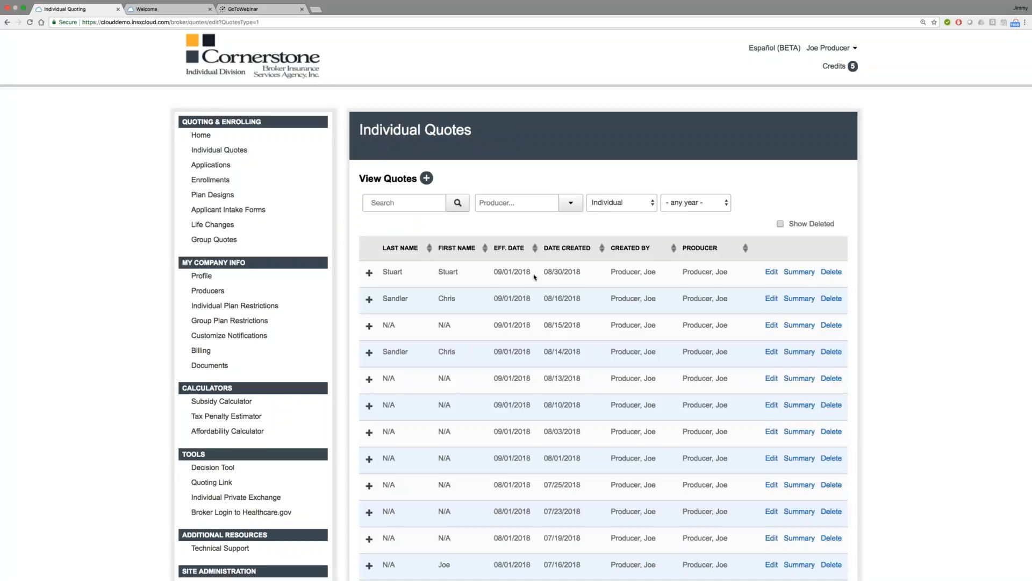
pyautogui.click(771, 299)
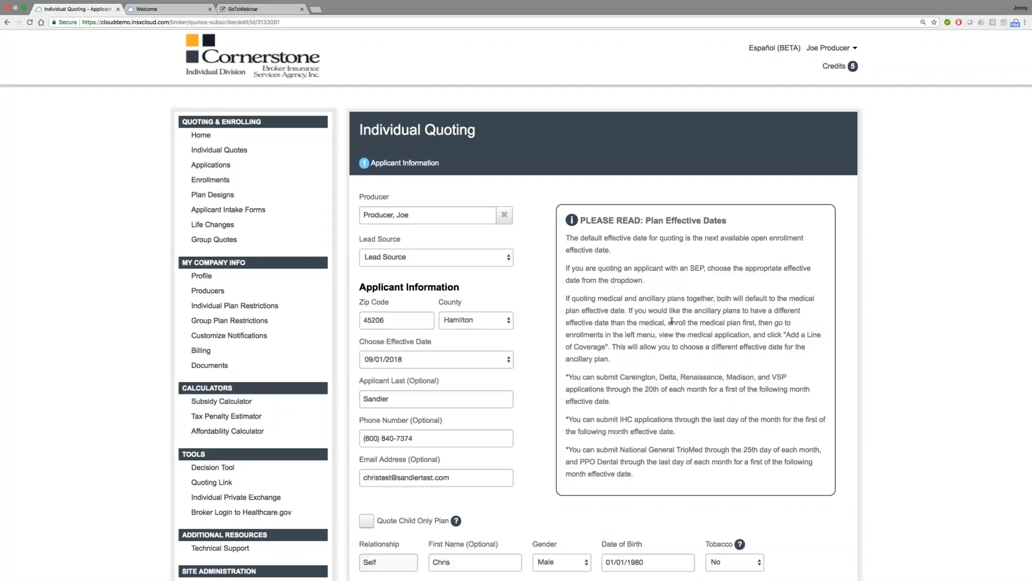
pyautogui.scroll(-1, 671, 321)
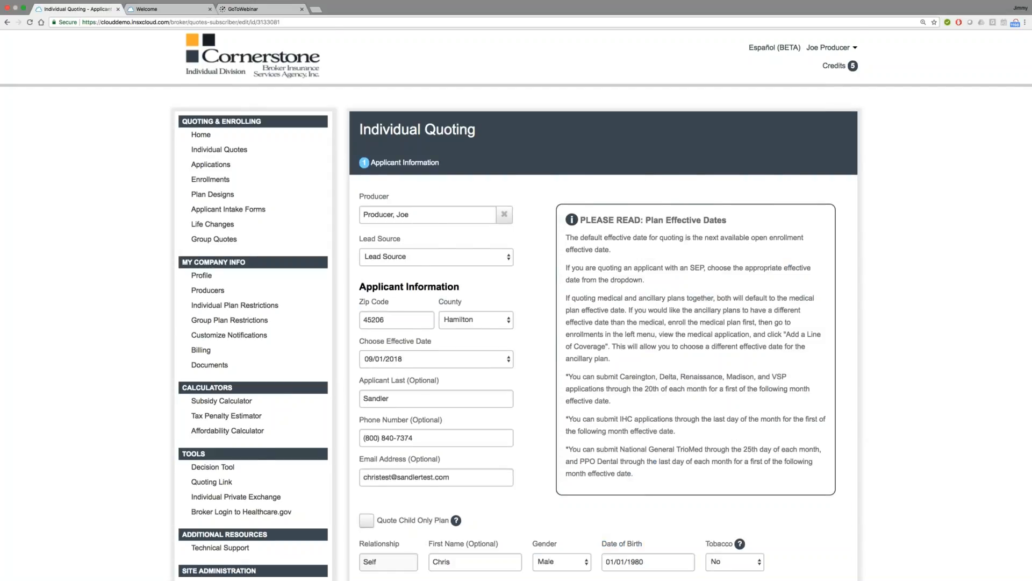
pyautogui.scroll(-4, 672, 321)
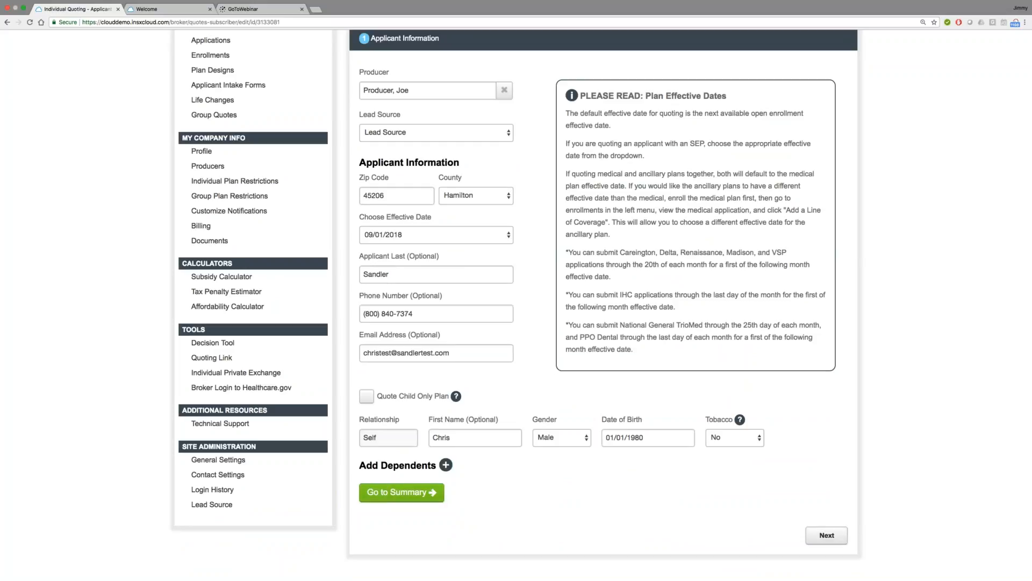
pyautogui.click(406, 491)
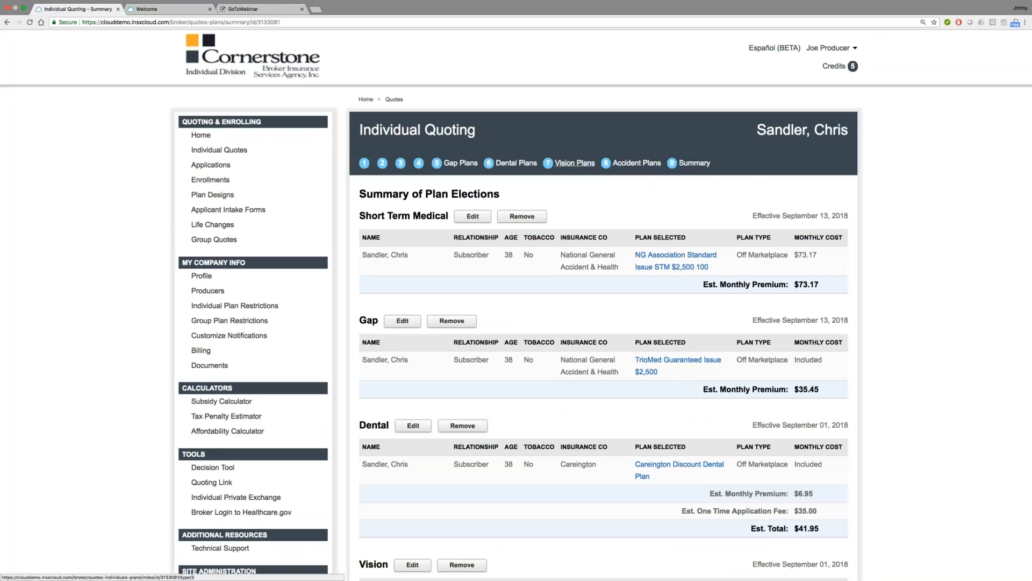
# Step: Open the quote's dental plans and look through the available DentaTrust and Careington options
pyautogui.click(521, 163)
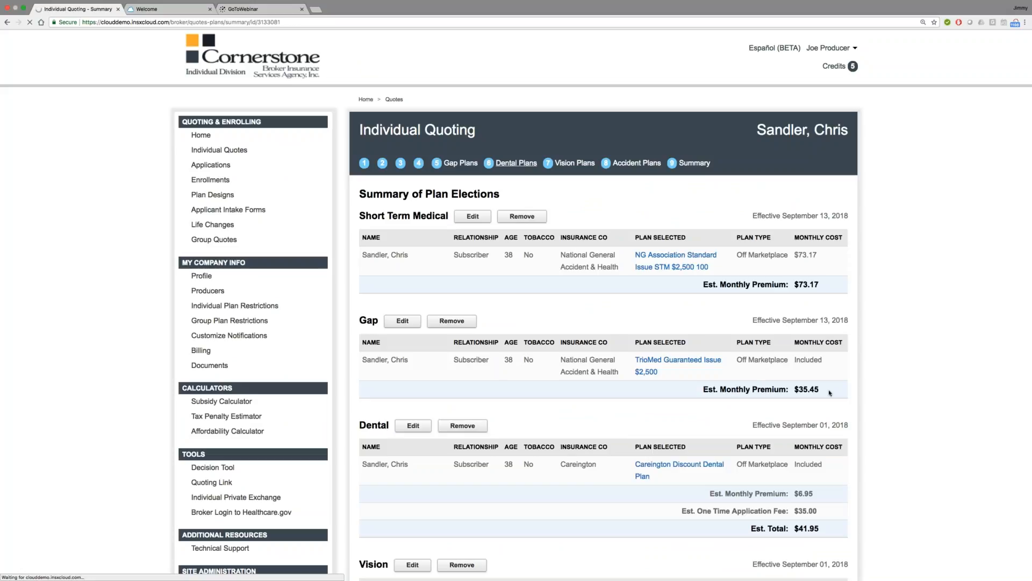
pyautogui.scroll(-10, 830, 394)
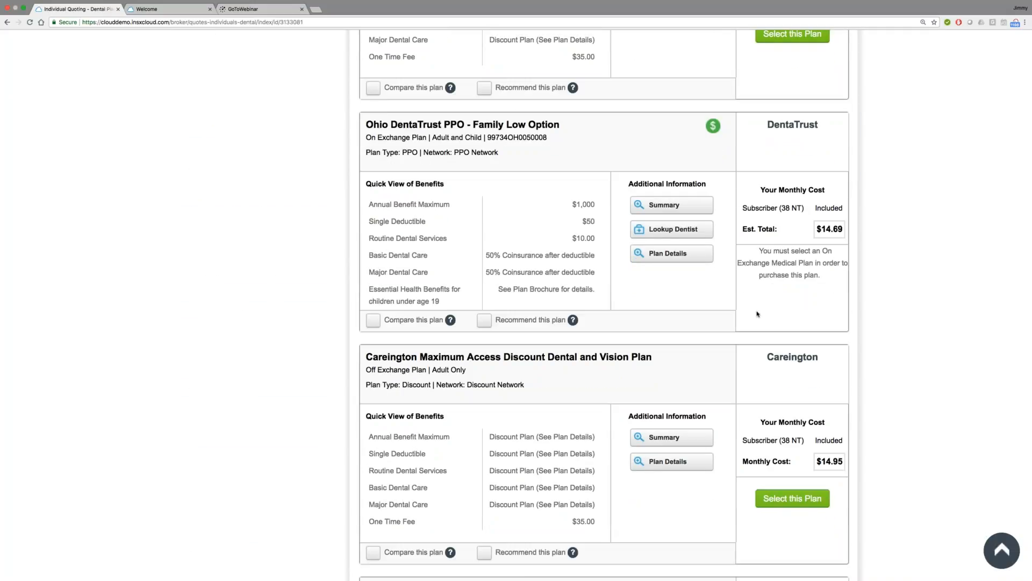
pyautogui.scroll(-3, 757, 314)
pyautogui.scroll(10, 157, 194)
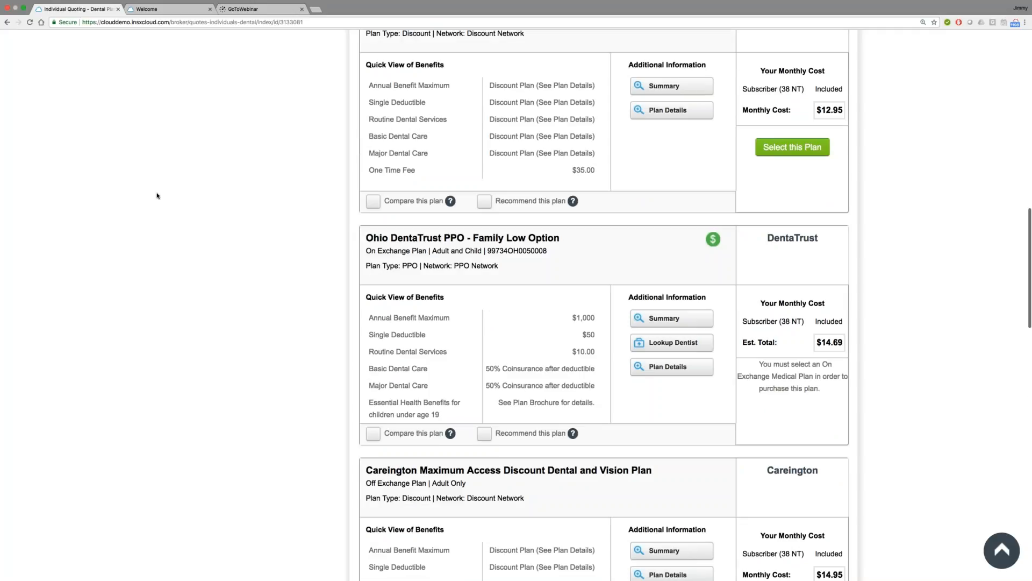
pyautogui.scroll(10, 144, 189)
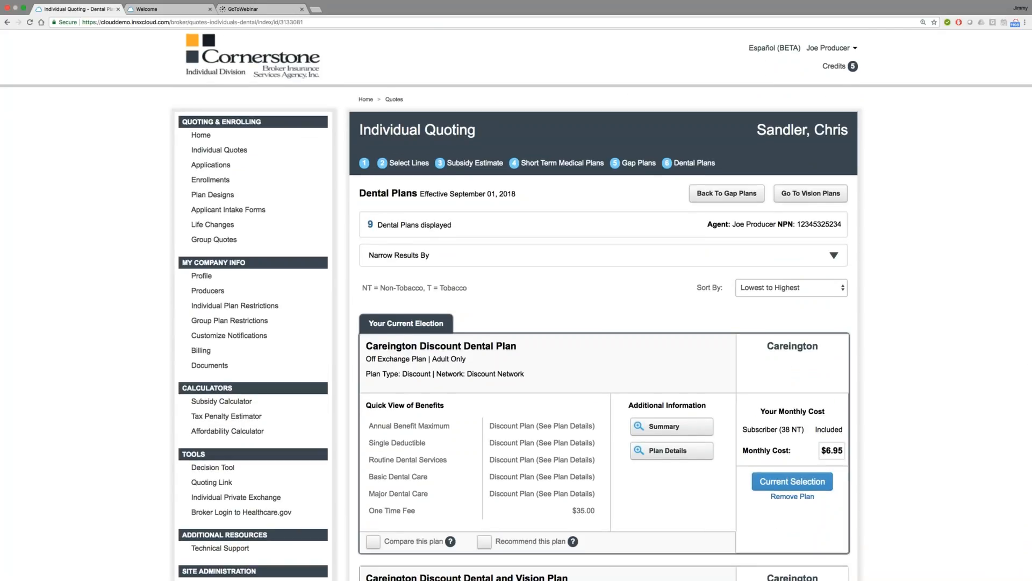